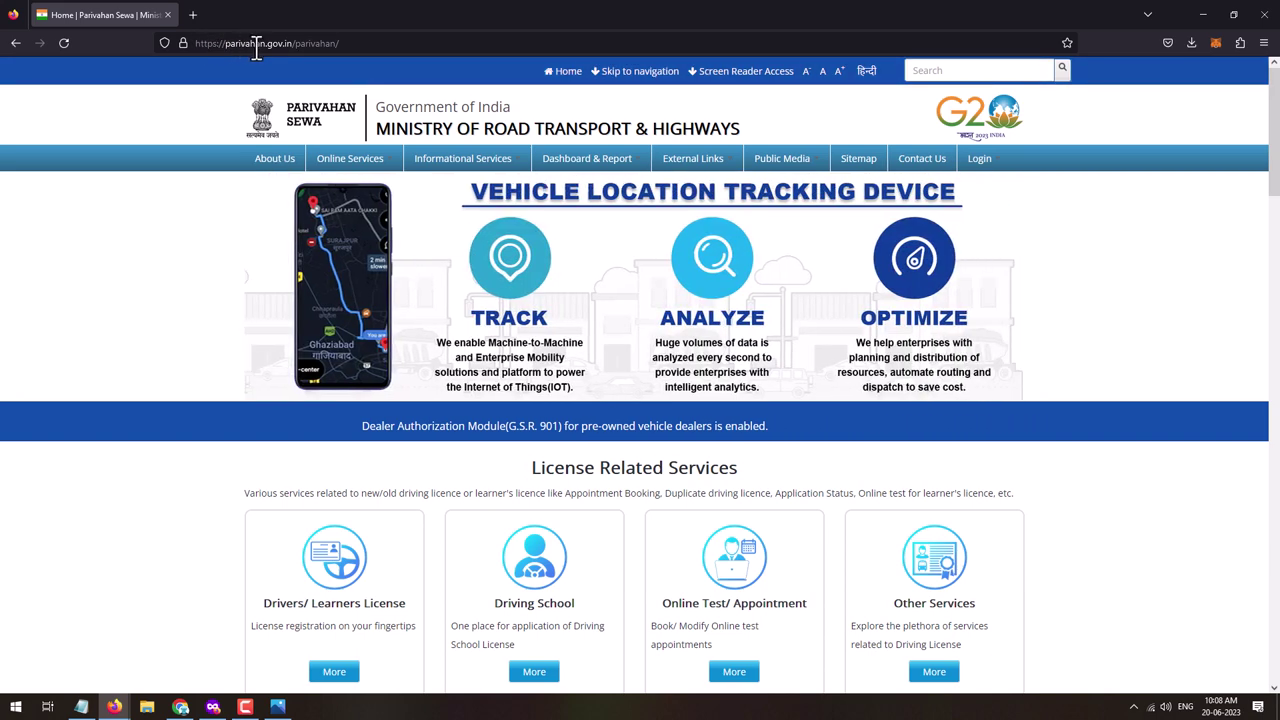
- Open the Drivers/Learners License services under License Related Services in a new Sarathi tab
{"action": "scroll", "coordinate": [335, 505], "scroll_direction": "down", "scroll_amount": 2}
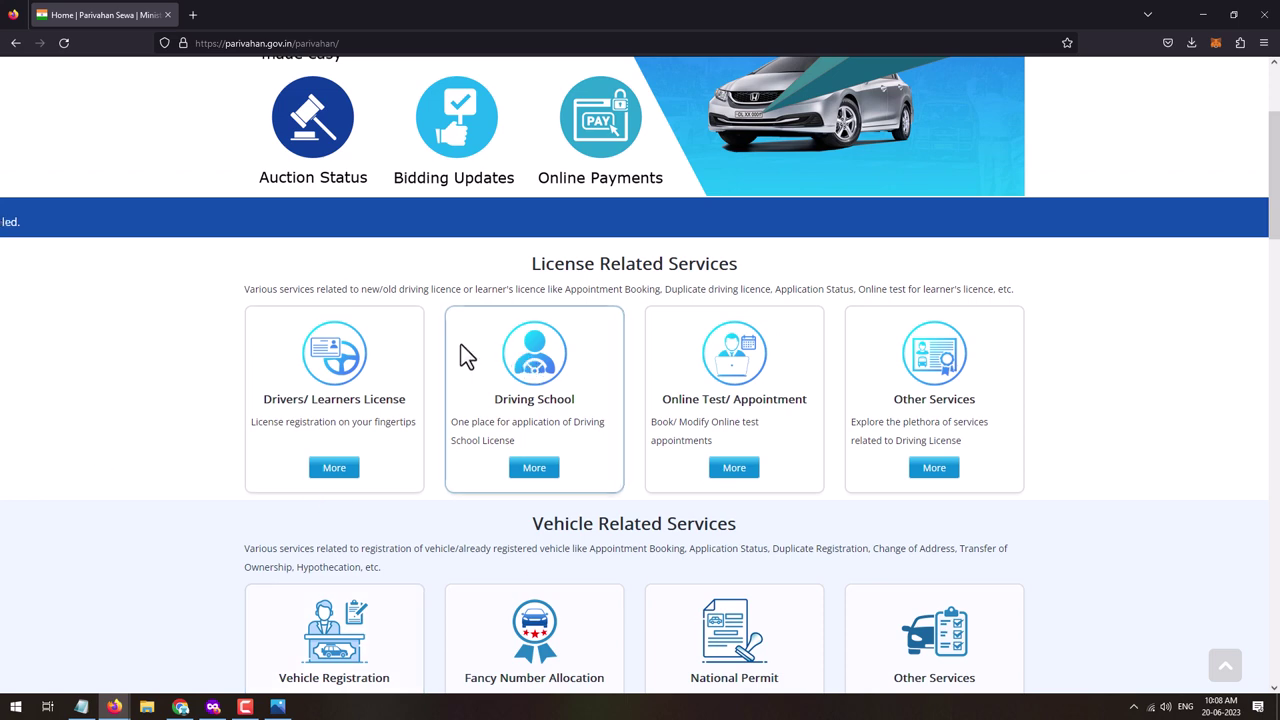
{"action": "scroll", "coordinate": [609, 363], "scroll_direction": "up", "scroll_amount": 2}
{"action": "scroll", "coordinate": [609, 363], "scroll_direction": "down", "scroll_amount": 1}
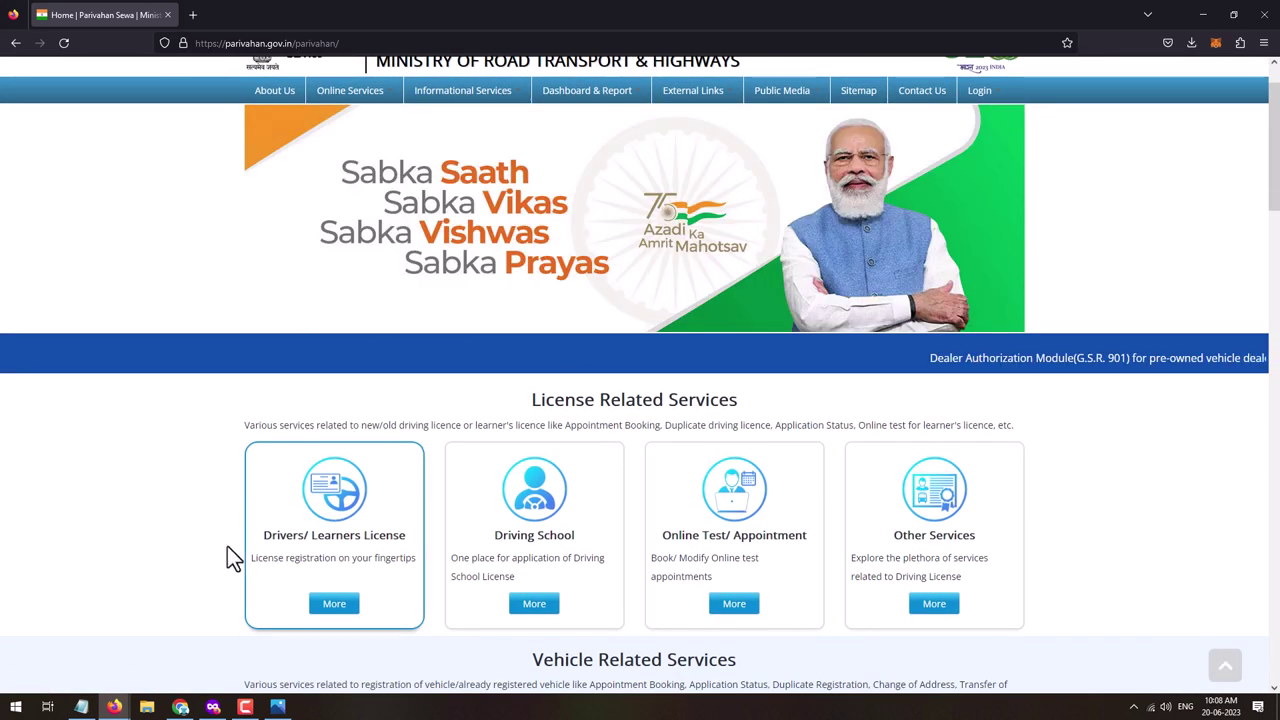
{"action": "left_click", "coordinate": [340, 604]}
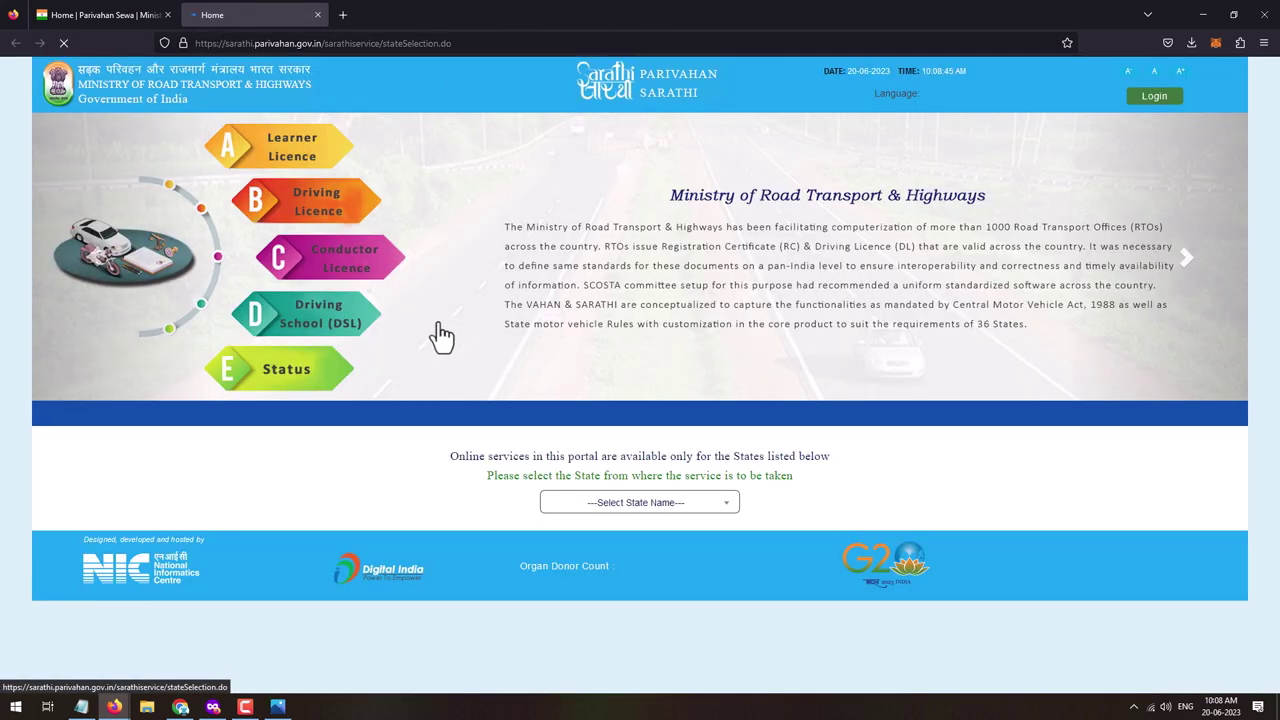
- Choose Goa as the state, pick DL Services (Replace of DL/Others) and continue past the instructions
{"action": "left_click", "coordinate": [657, 507]}
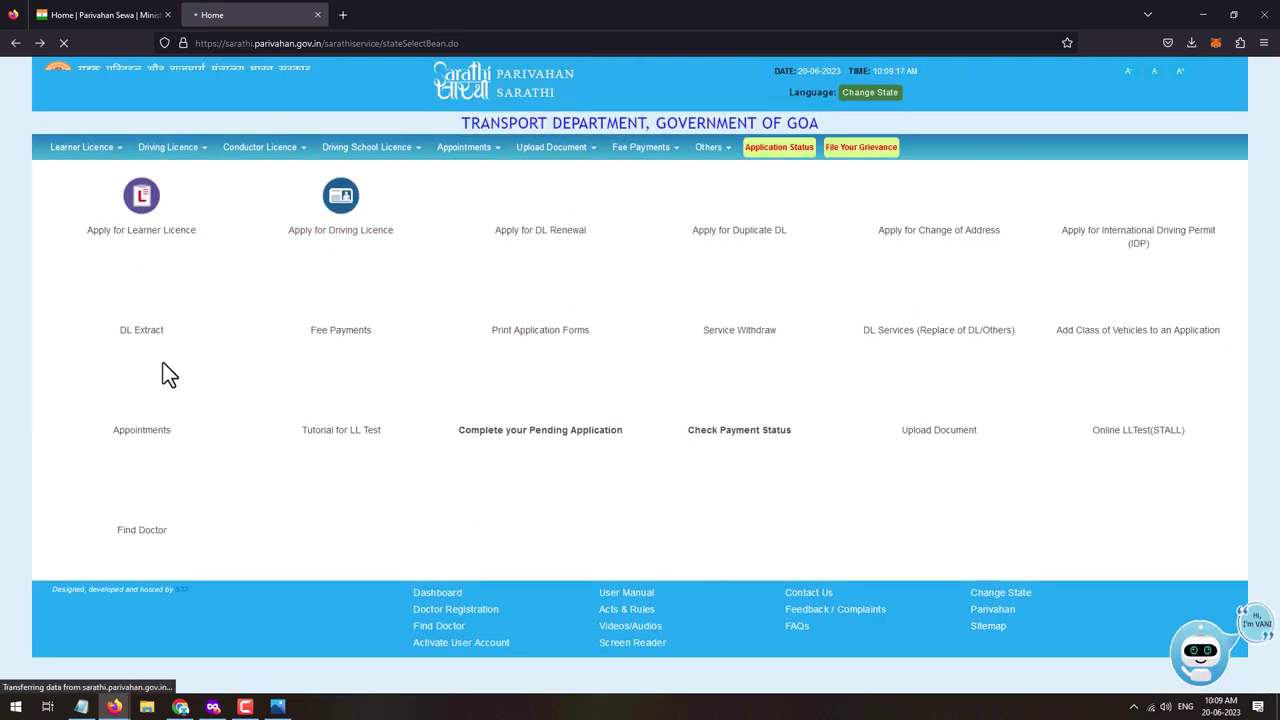
{"action": "left_click", "coordinate": [555, 248]}
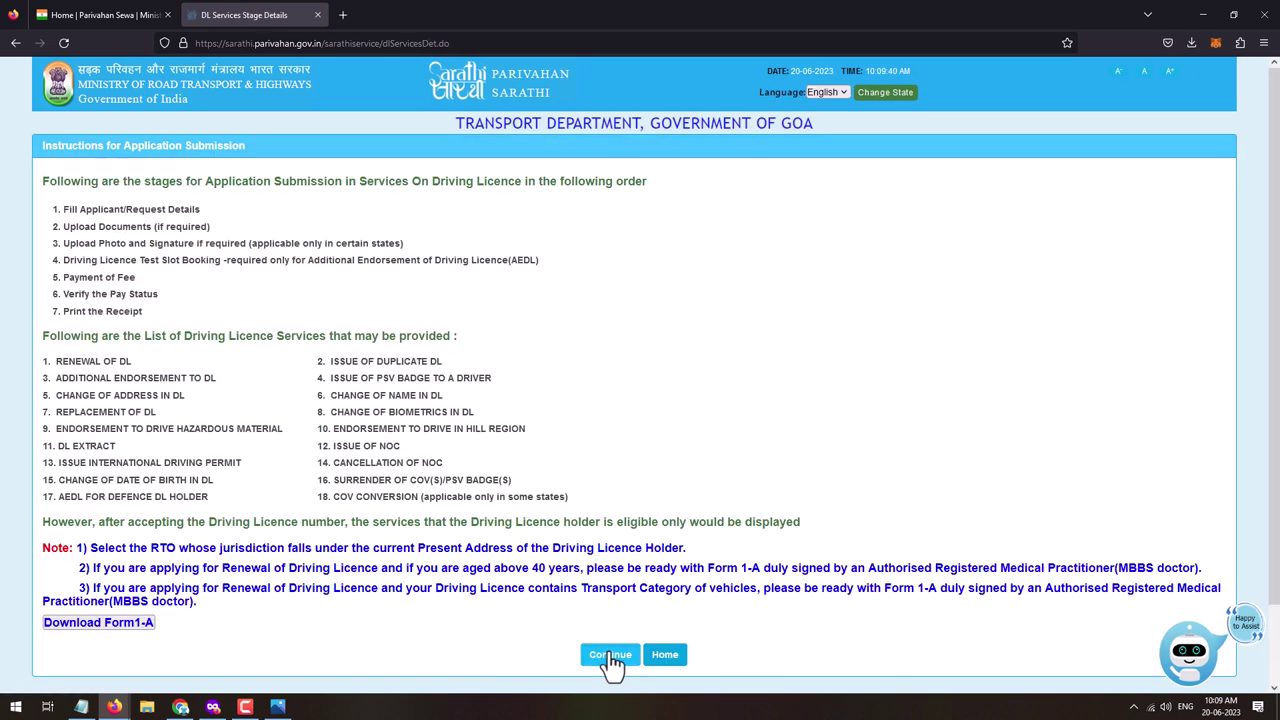
{"action": "left_click", "coordinate": [611, 658]}
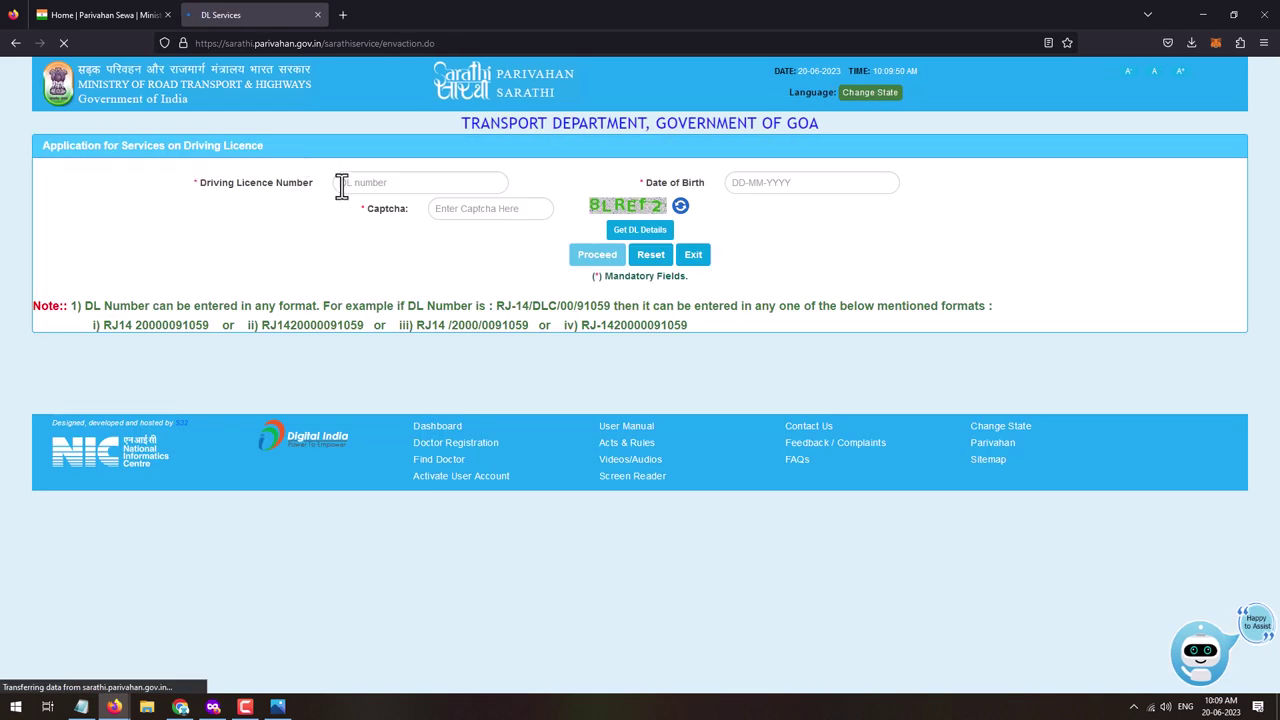
- Enter the DL number, date of birth and captcha, then fetch the DL details
{"action": "left_click", "coordinate": [364, 183]}
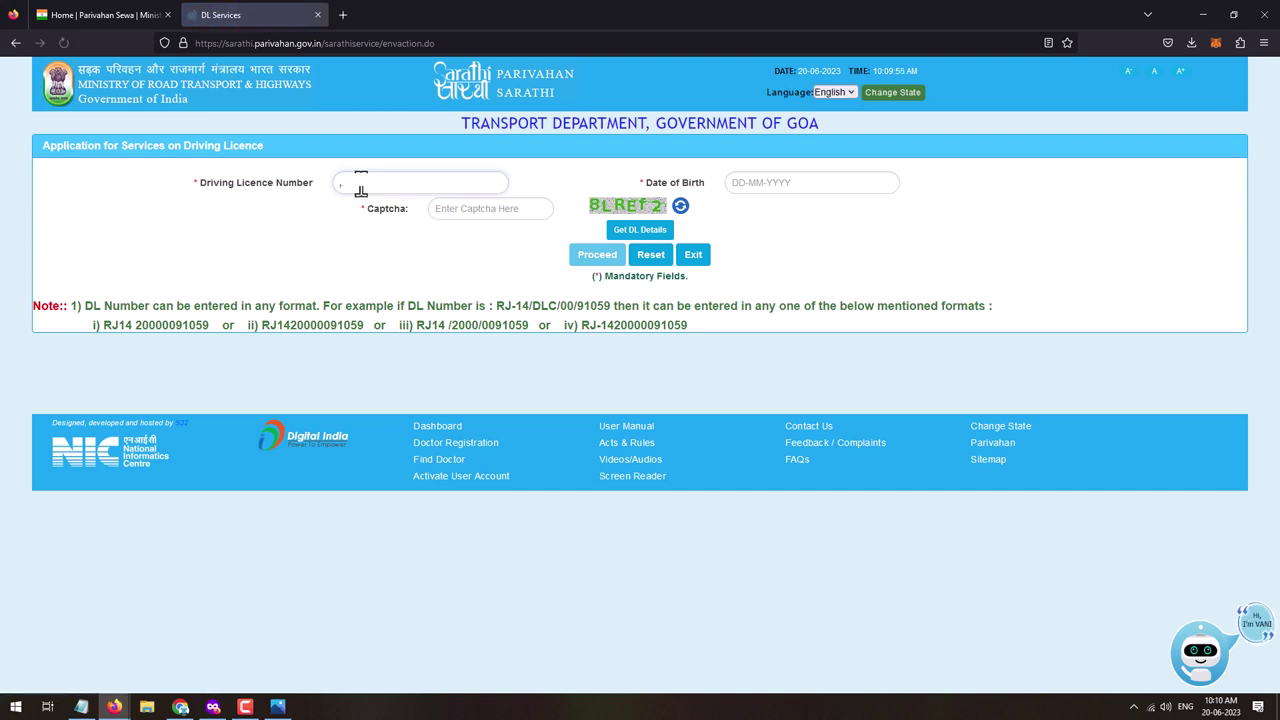
{"action": "left_click", "coordinate": [769, 190]}
{"action": "left_click", "coordinate": [771, 182]}
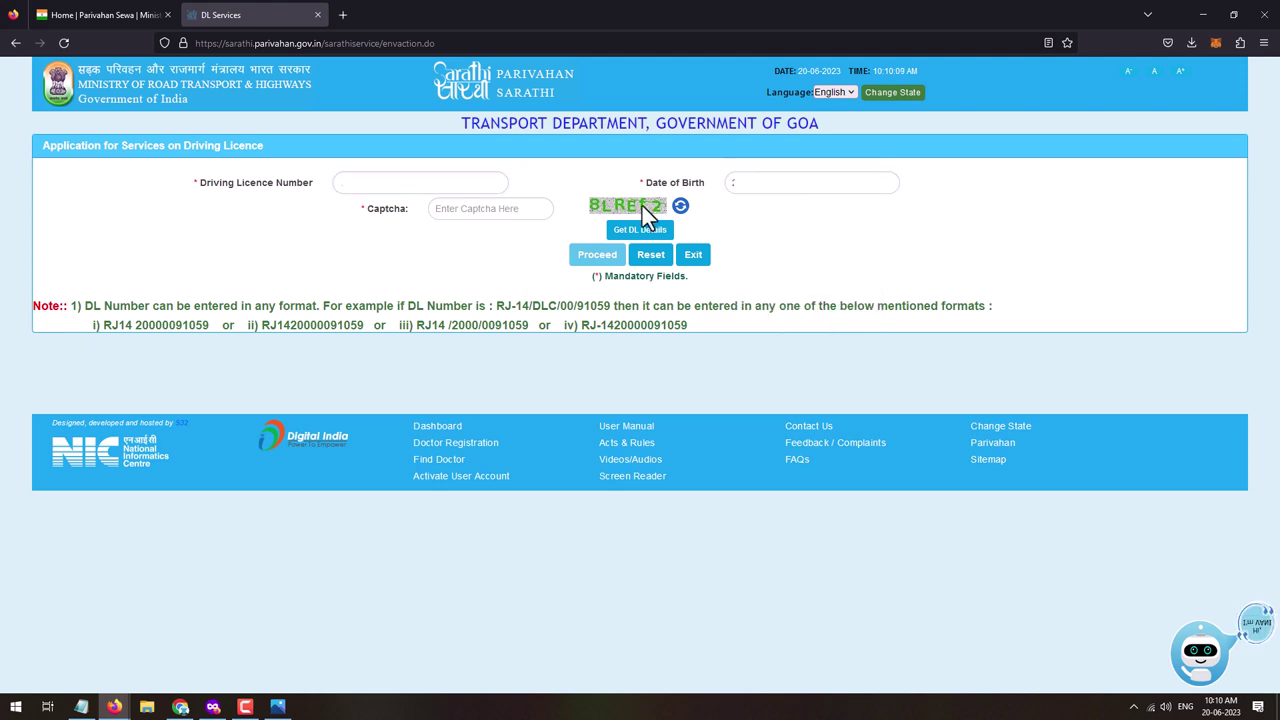
{"action": "left_click", "coordinate": [469, 208]}
{"action": "type", "text": "8LREf2"}
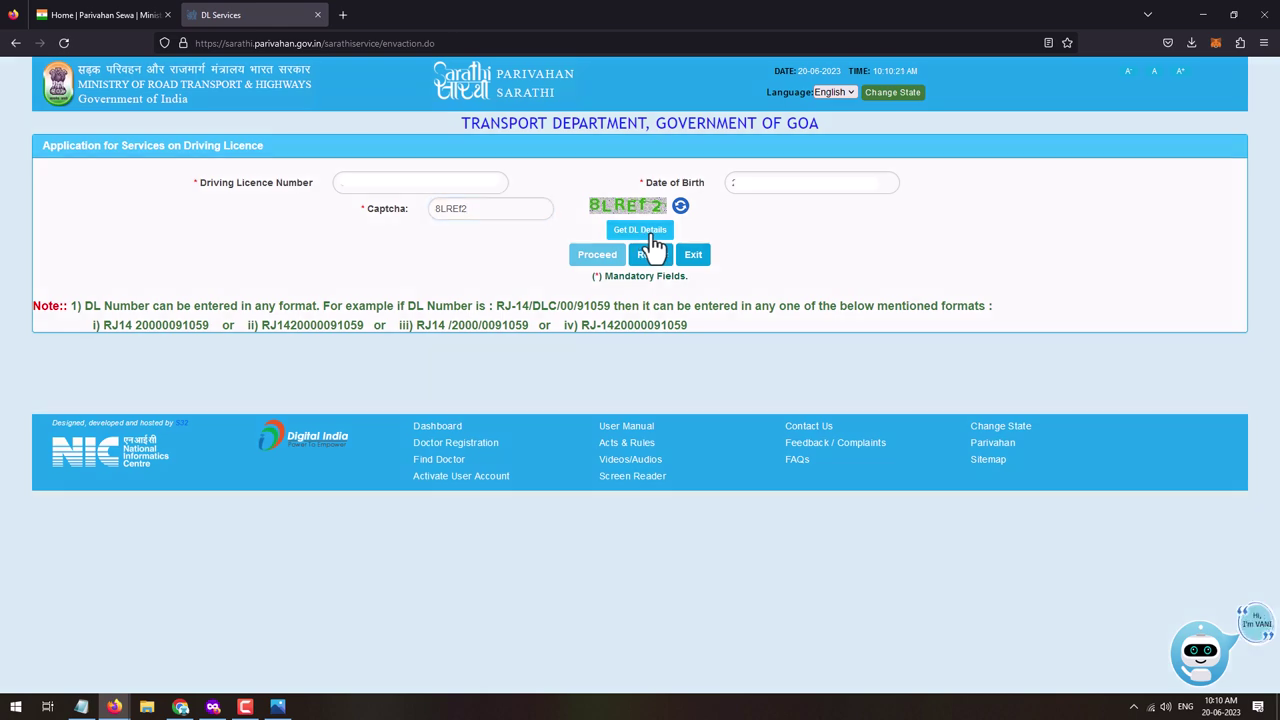
{"action": "left_click", "coordinate": [649, 238]}
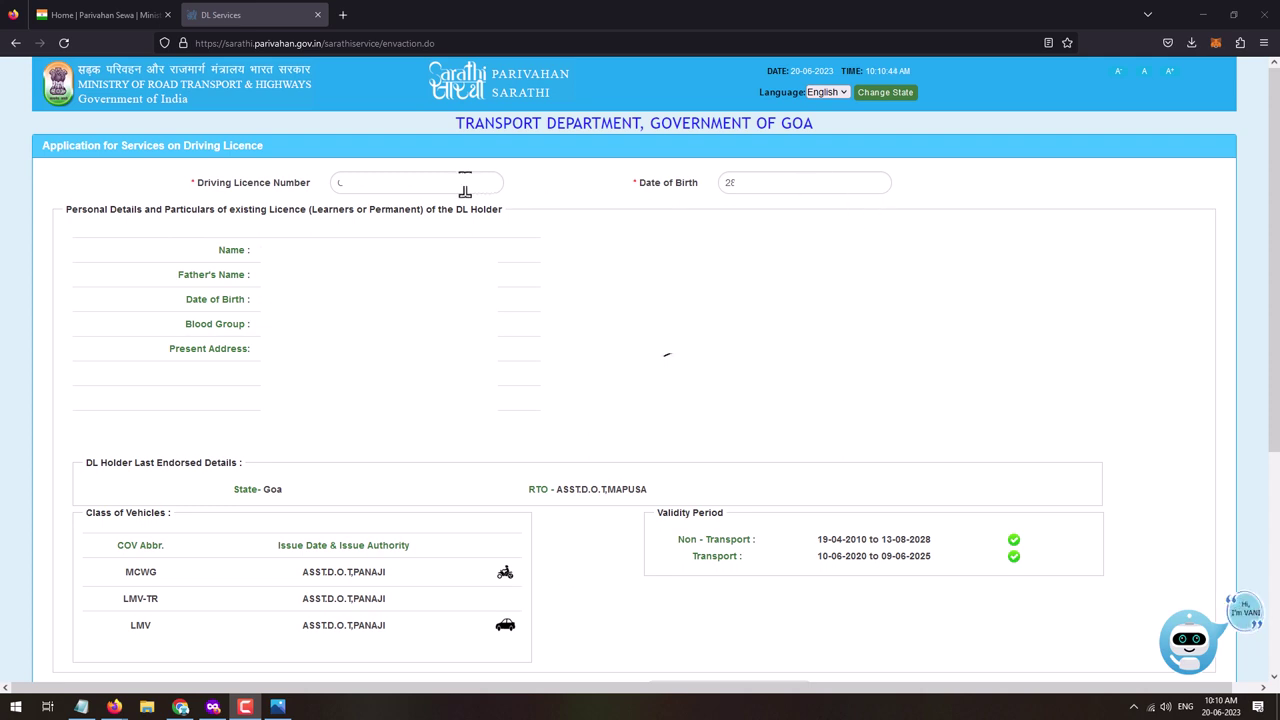
- Confirm the licence details are mine (YES) and keep the holder category General
{"action": "scroll", "coordinate": [363, 337], "scroll_direction": "down", "scroll_amount": 3}
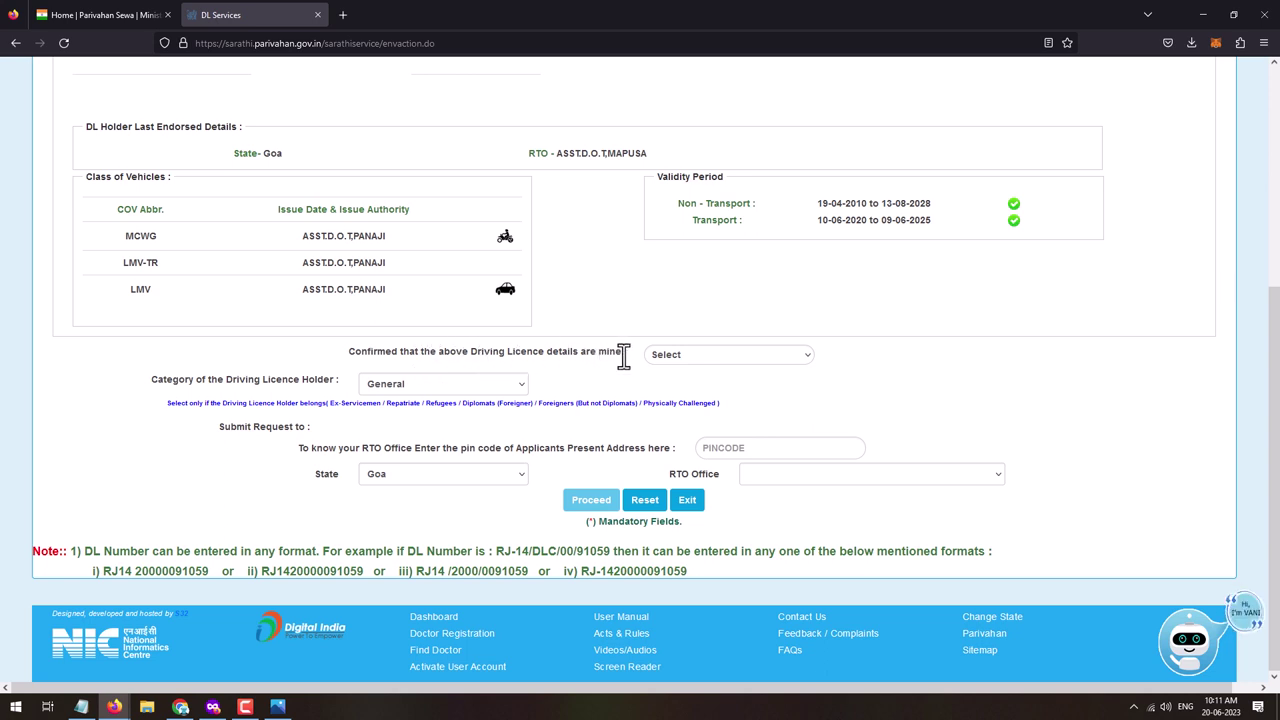
{"action": "left_click", "coordinate": [660, 355]}
{"action": "left_click", "coordinate": [667, 394]}
{"action": "left_click", "coordinate": [446, 384]}
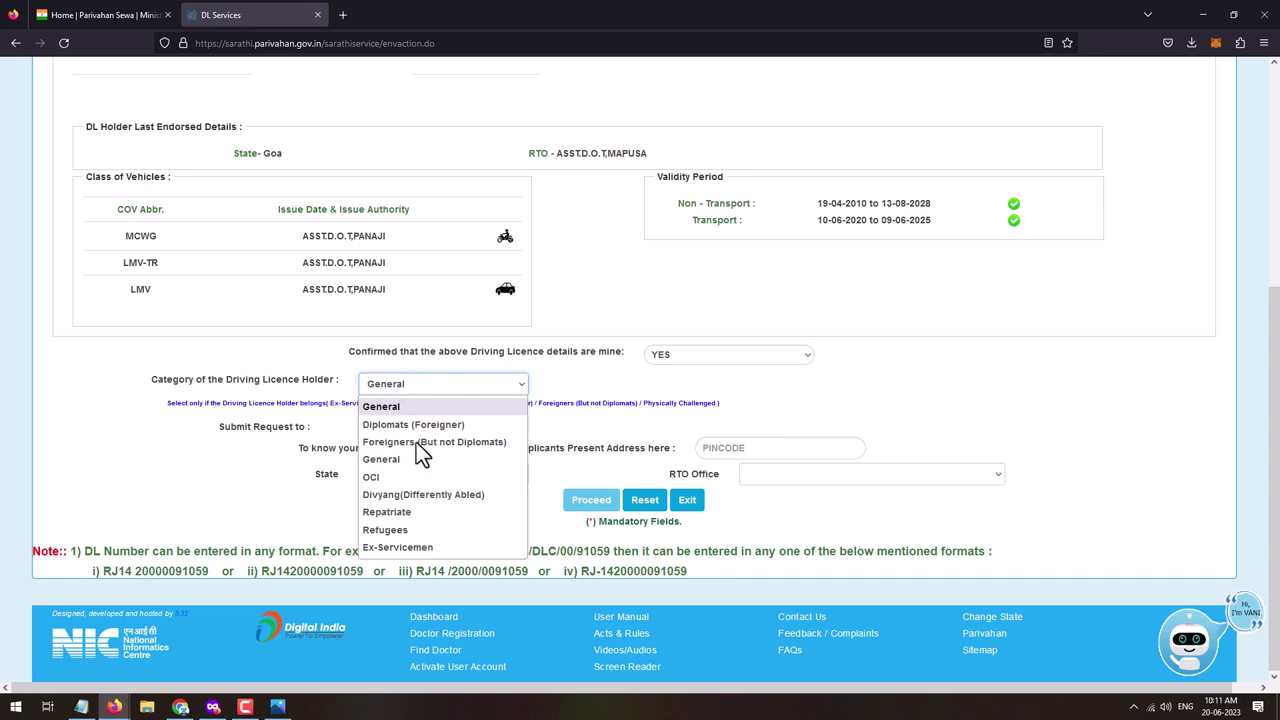
{"action": "left_click", "coordinate": [291, 375]}
{"action": "left_click", "coordinate": [407, 384]}
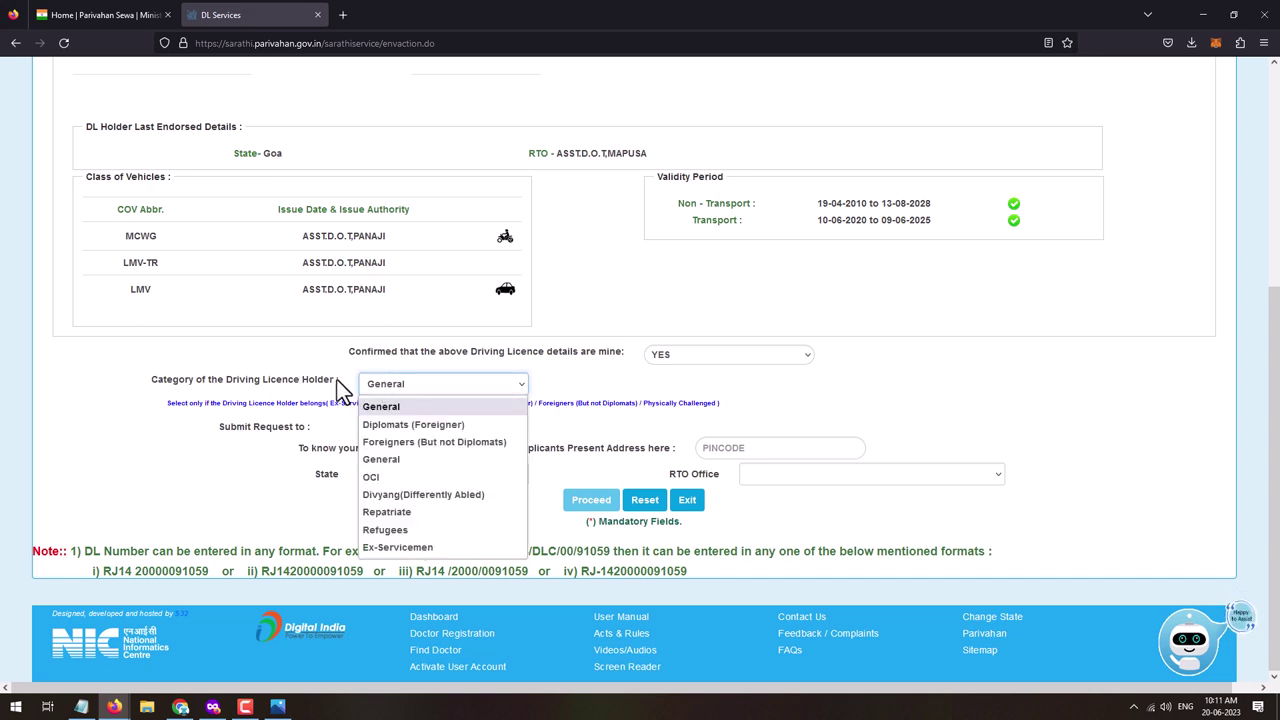
{"action": "left_click", "coordinate": [387, 384]}
{"action": "left_click", "coordinate": [418, 386]}
{"action": "left_click", "coordinate": [591, 363]}
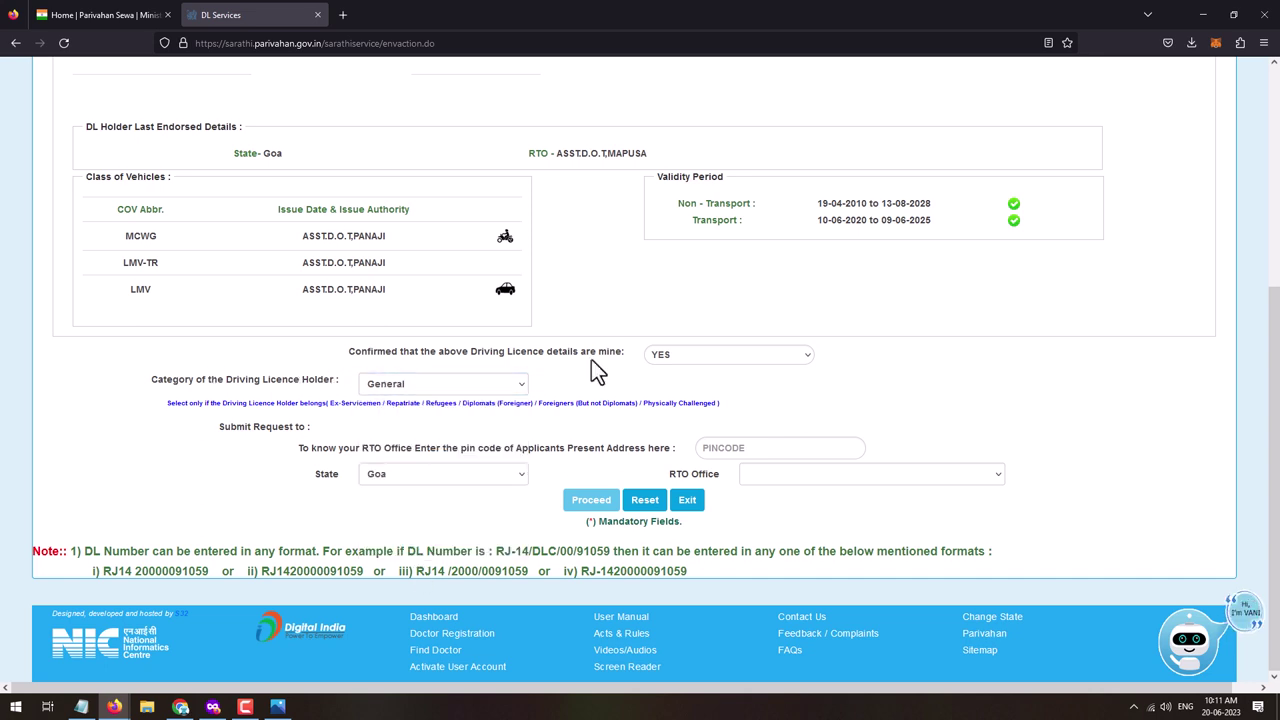
- Choose MAPUSA -- GA03 as the RTO office and proceed
{"action": "left_click", "coordinate": [741, 448]}
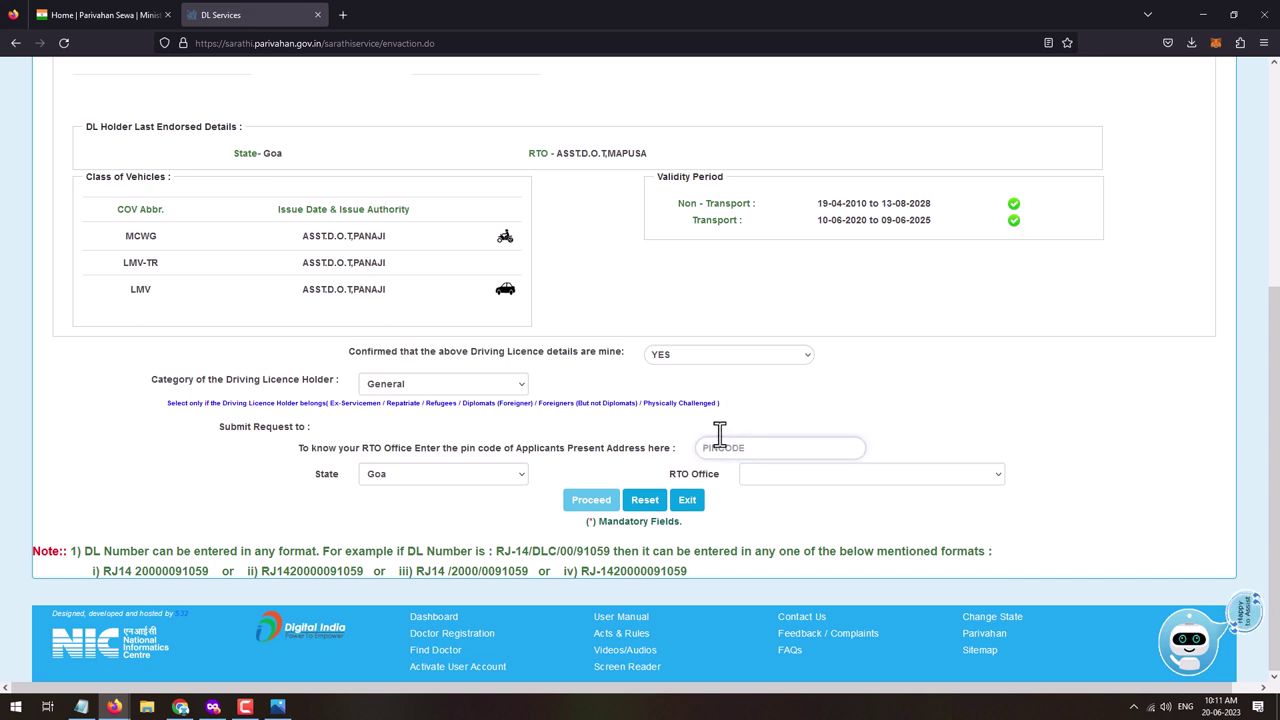
{"action": "left_click", "coordinate": [784, 478]}
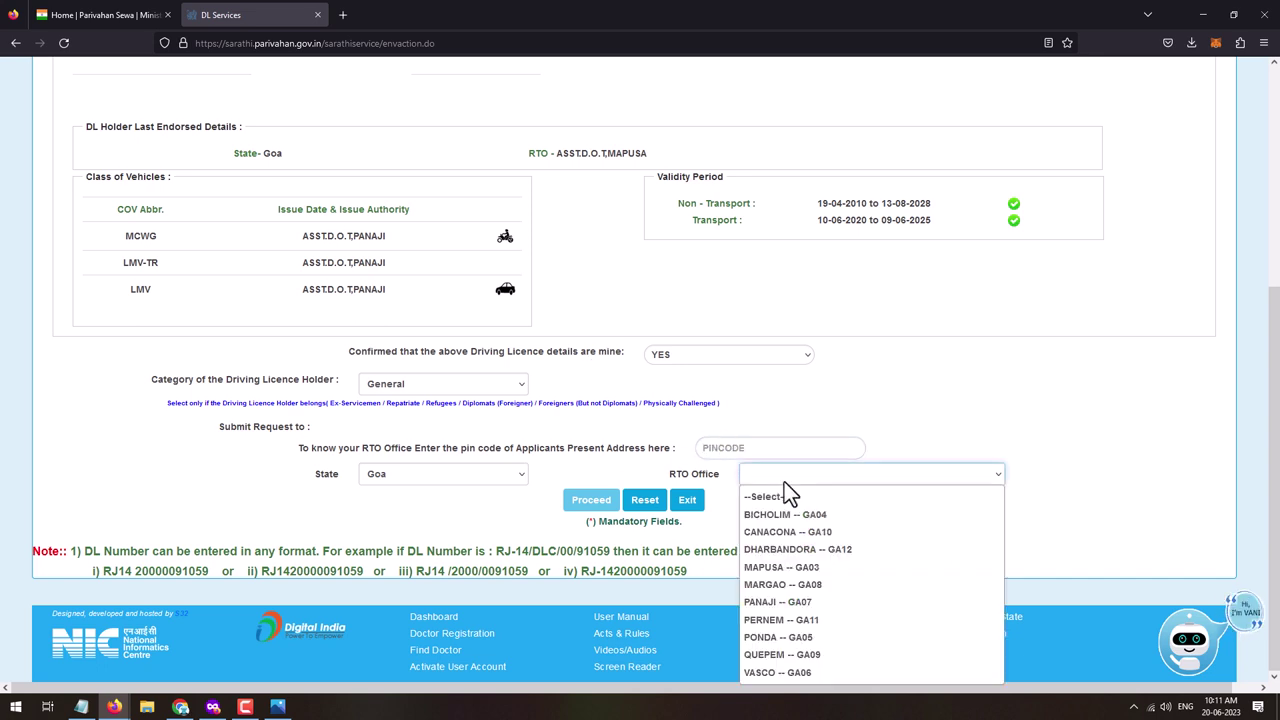
{"action": "left_click", "coordinate": [780, 567]}
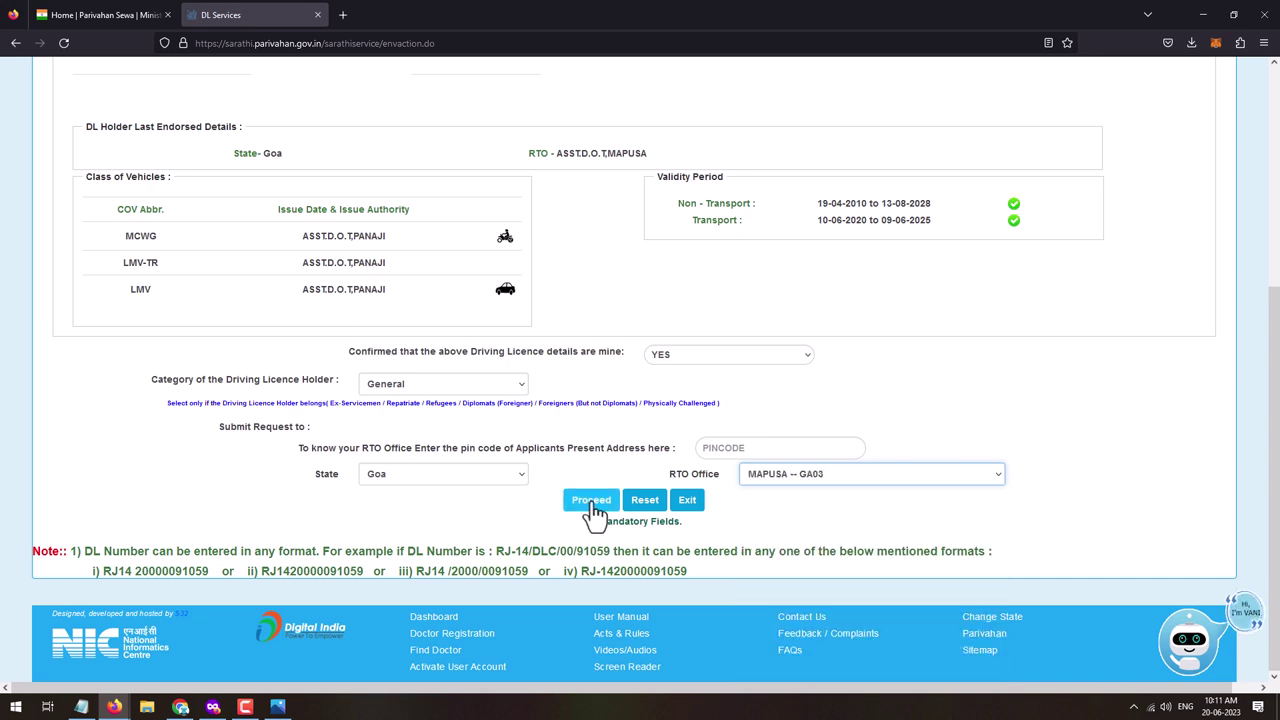
{"action": "left_click", "coordinate": [591, 500]}
- Enter the mobile number and e-mail, keep employer category Not Applicable / NA, confirm and acknowledge the alert
{"action": "scroll", "coordinate": [215, 405], "scroll_direction": "down", "scroll_amount": 2}
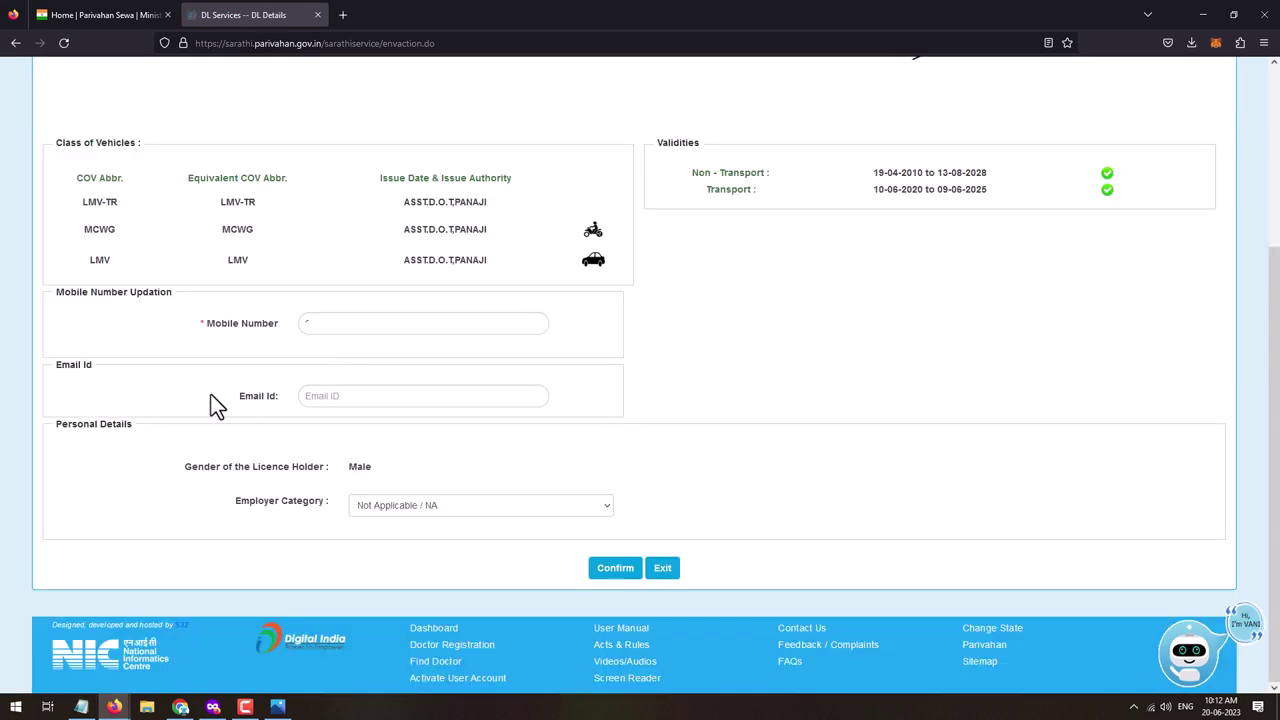
{"action": "left_click", "coordinate": [357, 405]}
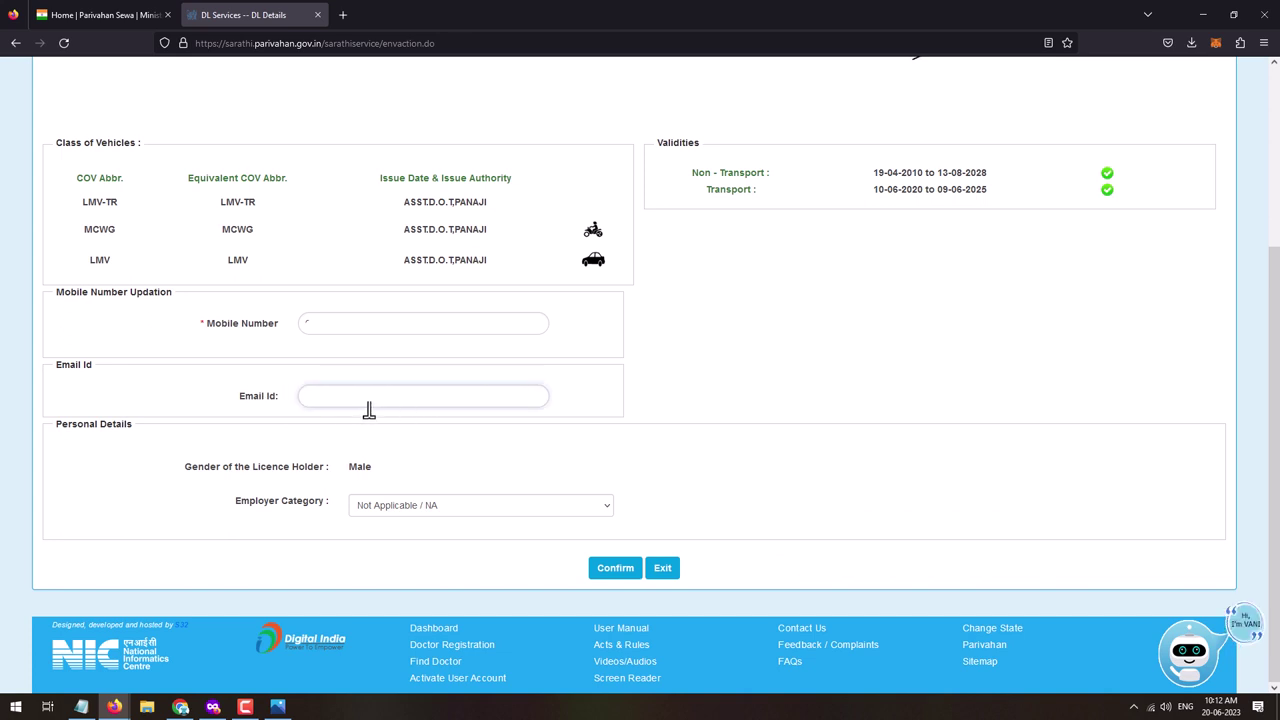
{"action": "left_click", "coordinate": [388, 508]}
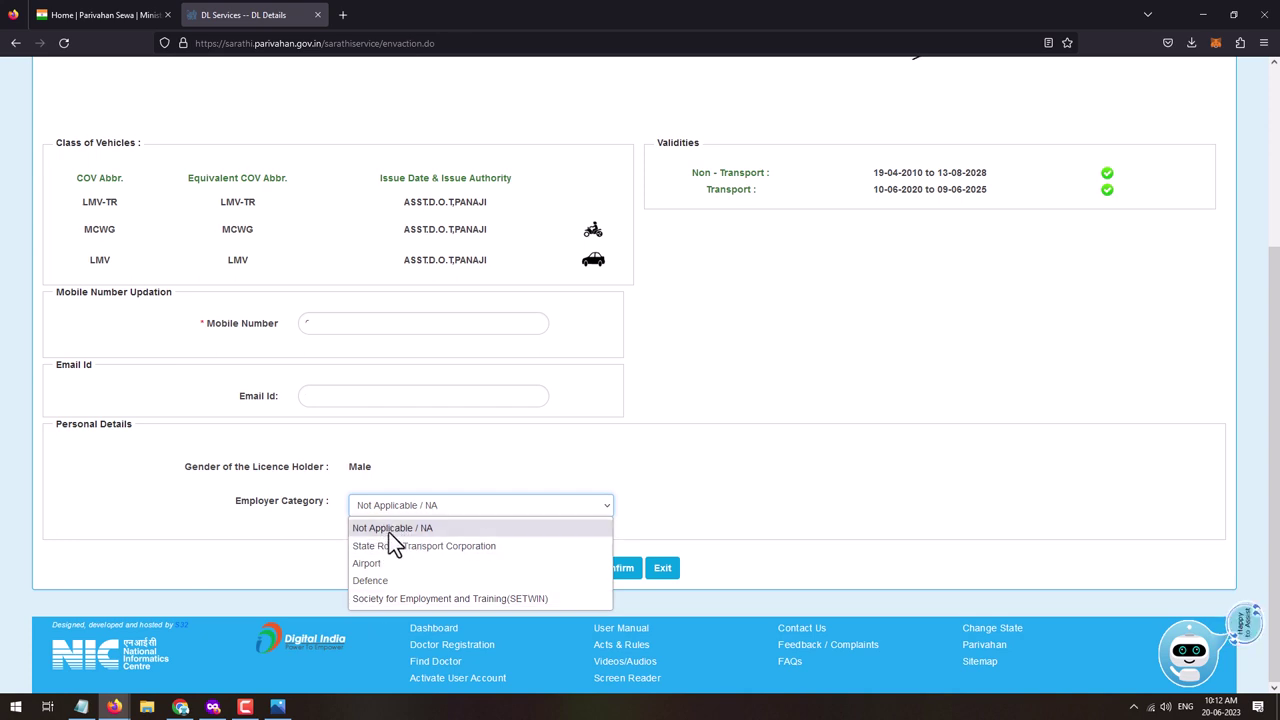
{"action": "left_click", "coordinate": [356, 530]}
{"action": "left_click", "coordinate": [614, 575]}
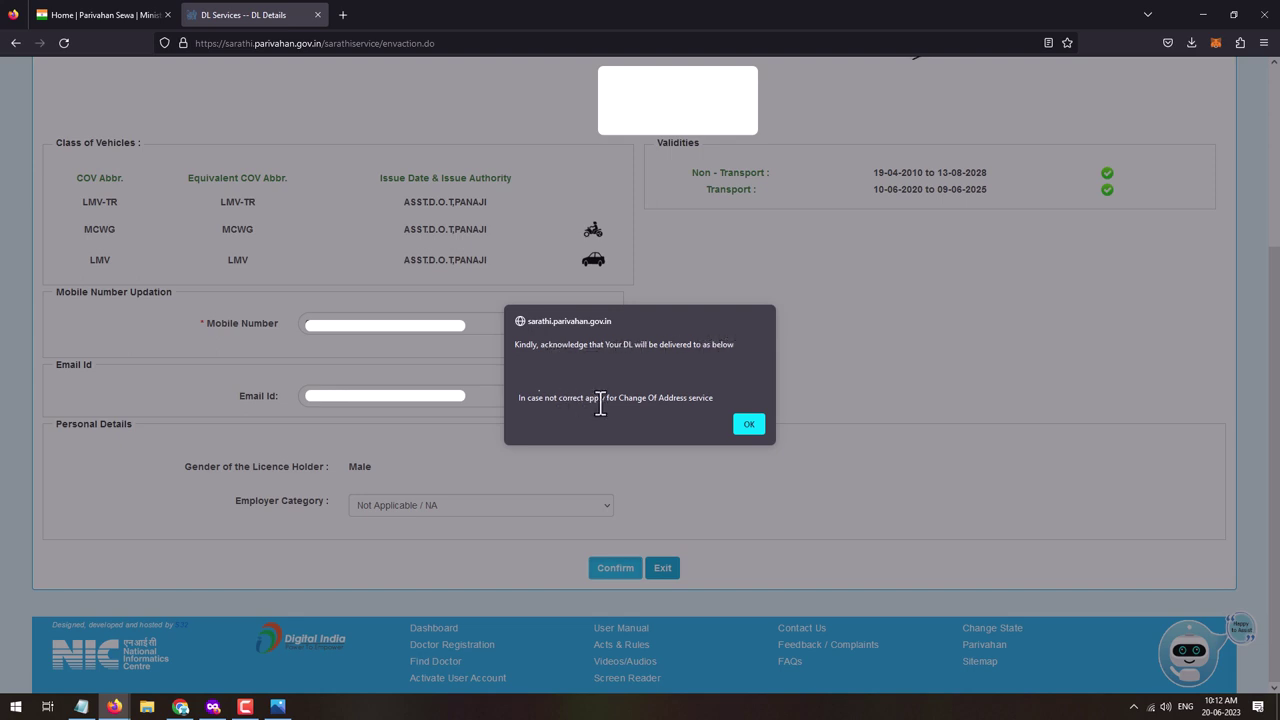
{"action": "left_click", "coordinate": [753, 424]}
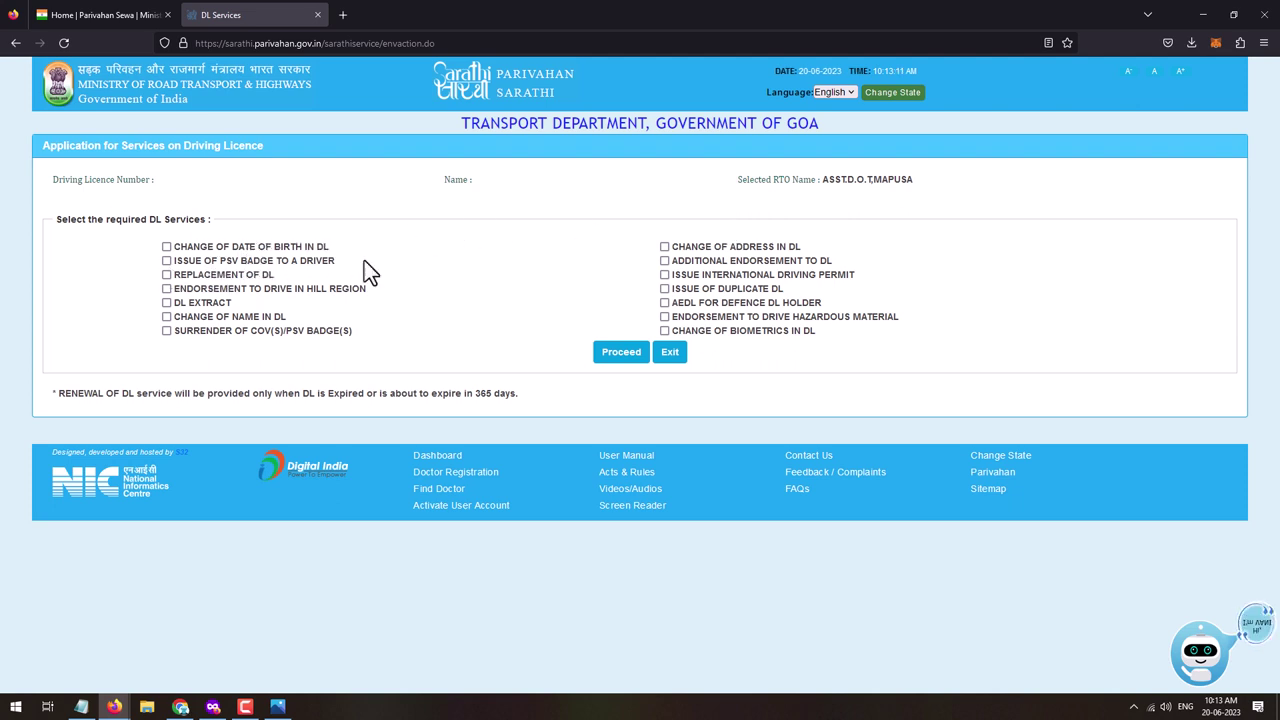
- Select Issue of PSV Badge to a Driver, tick LMV-TR under Select COV(S) and confirm
{"action": "left_click", "coordinate": [166, 261]}
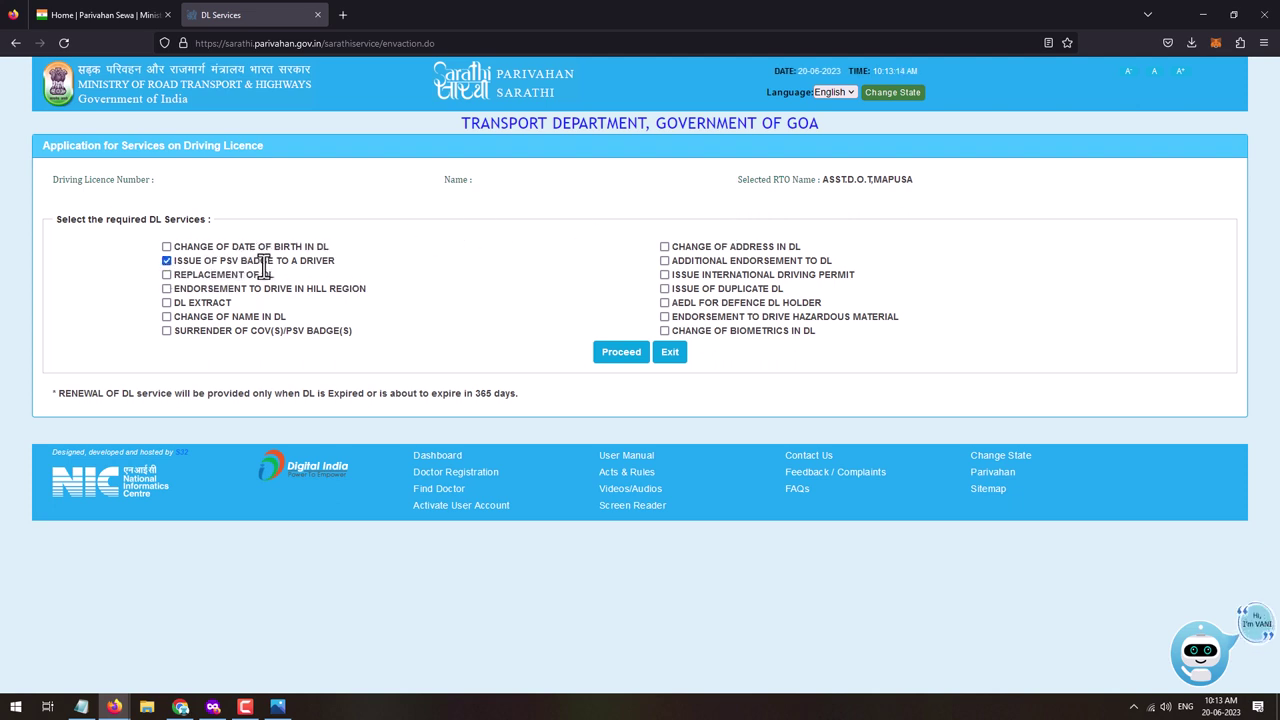
{"action": "left_click", "coordinate": [620, 360]}
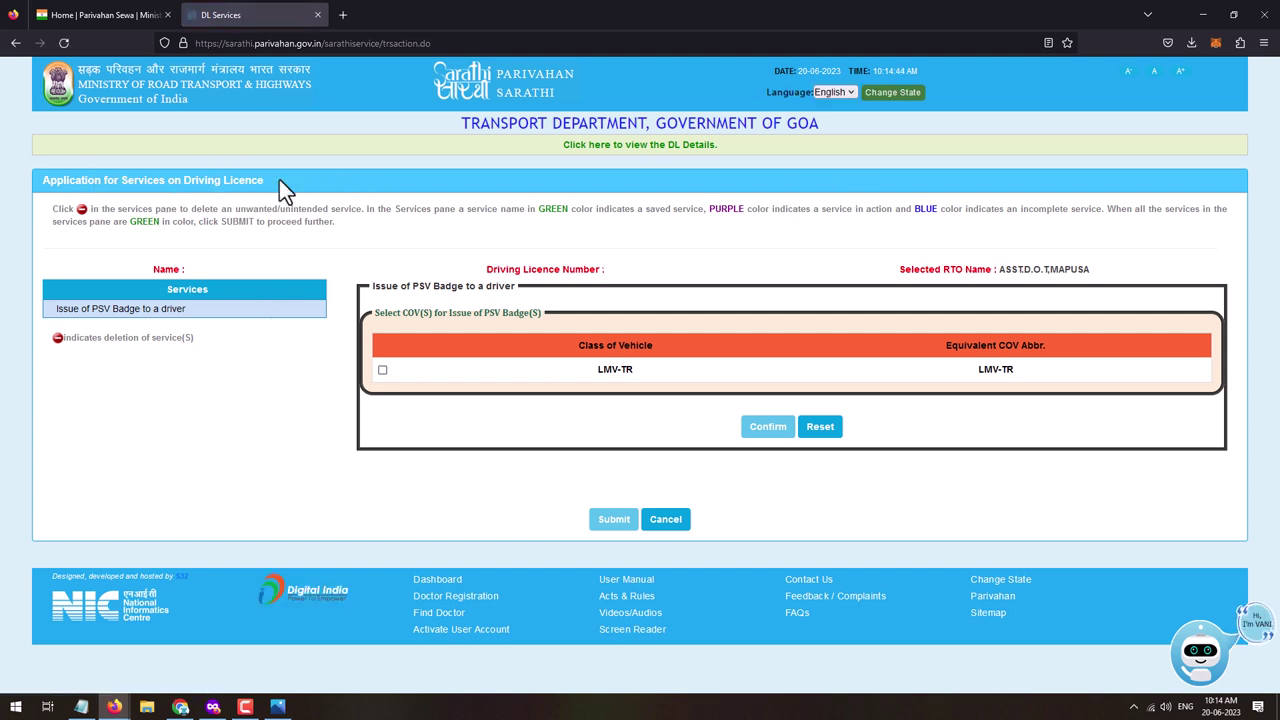
{"action": "left_click", "coordinate": [382, 371]}
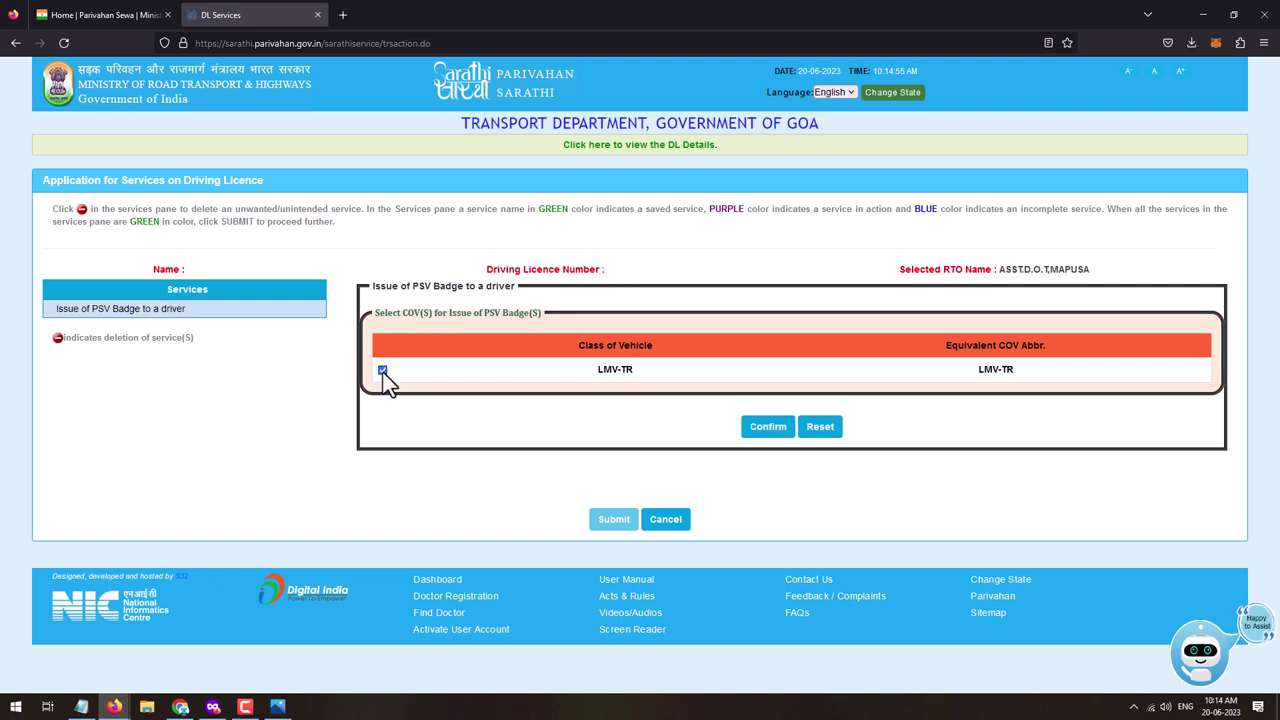
{"action": "left_click", "coordinate": [768, 428]}
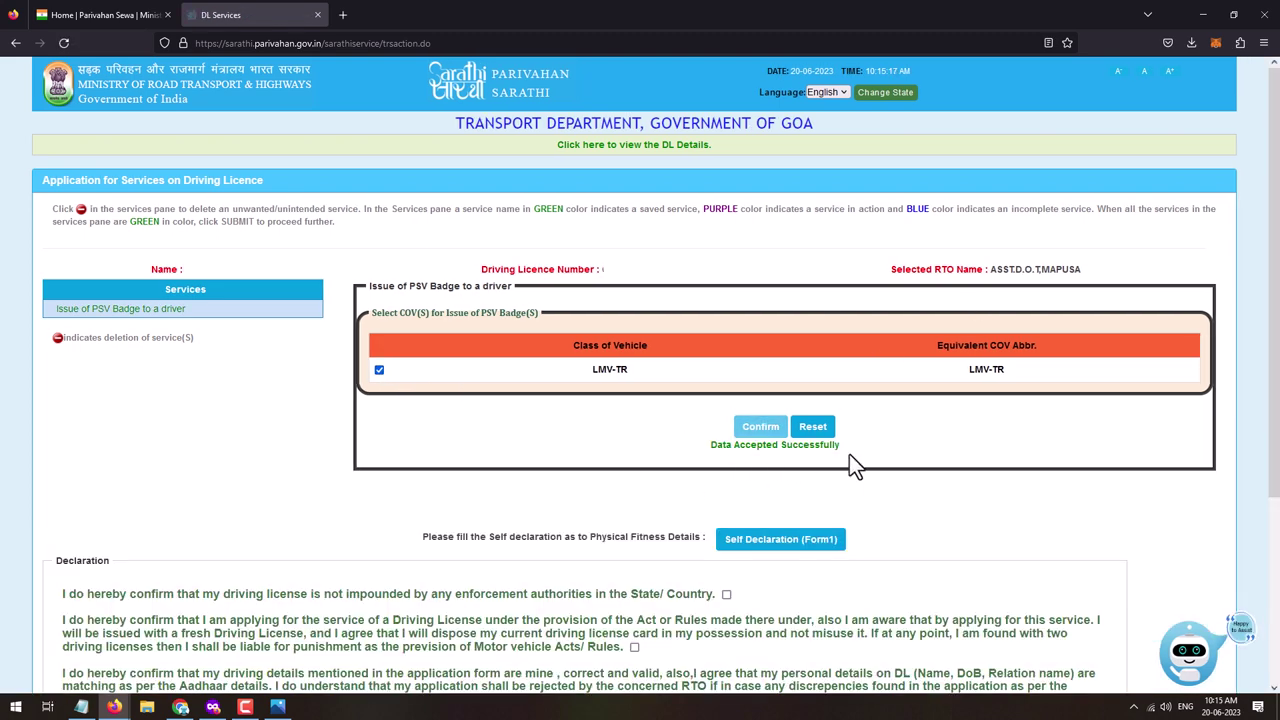
- Tick and submit the Self Declaration (Form1) on physical fitness, then return to the form
{"action": "scroll", "coordinate": [444, 278], "scroll_direction": "down", "scroll_amount": 3}
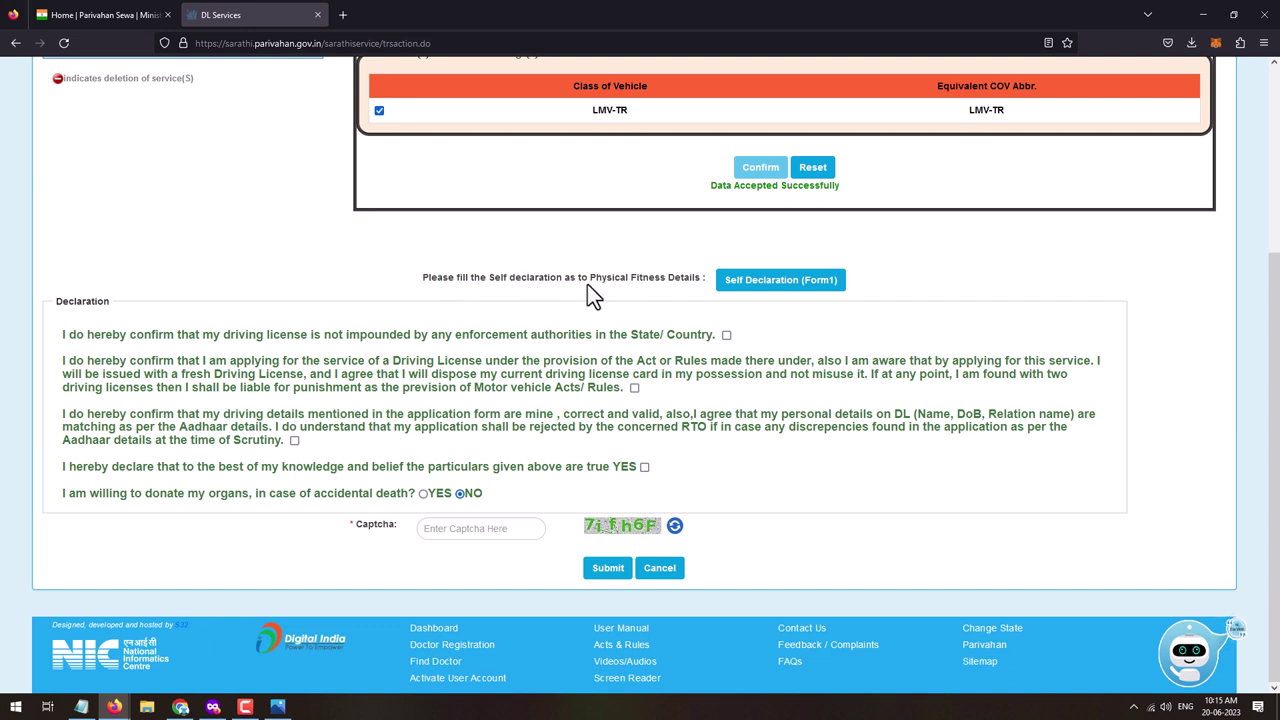
{"action": "left_click", "coordinate": [809, 293]}
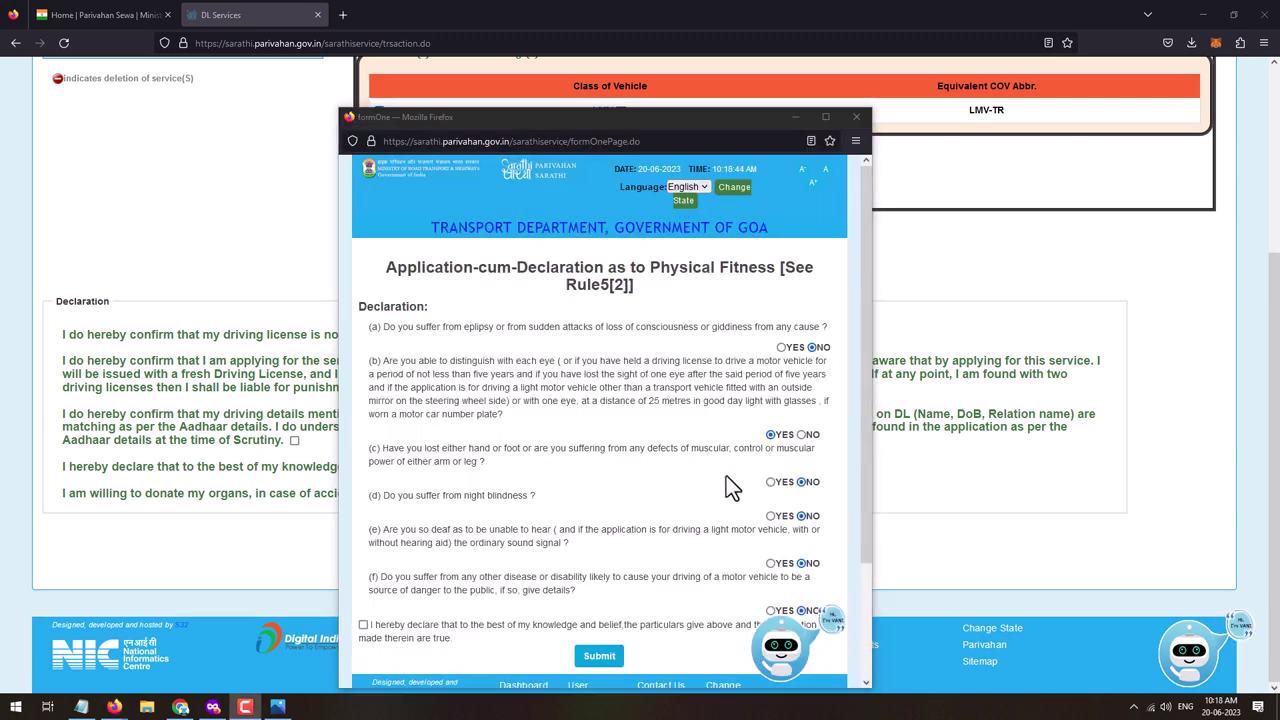
{"action": "scroll", "coordinate": [670, 441], "scroll_direction": "down", "scroll_amount": 3}
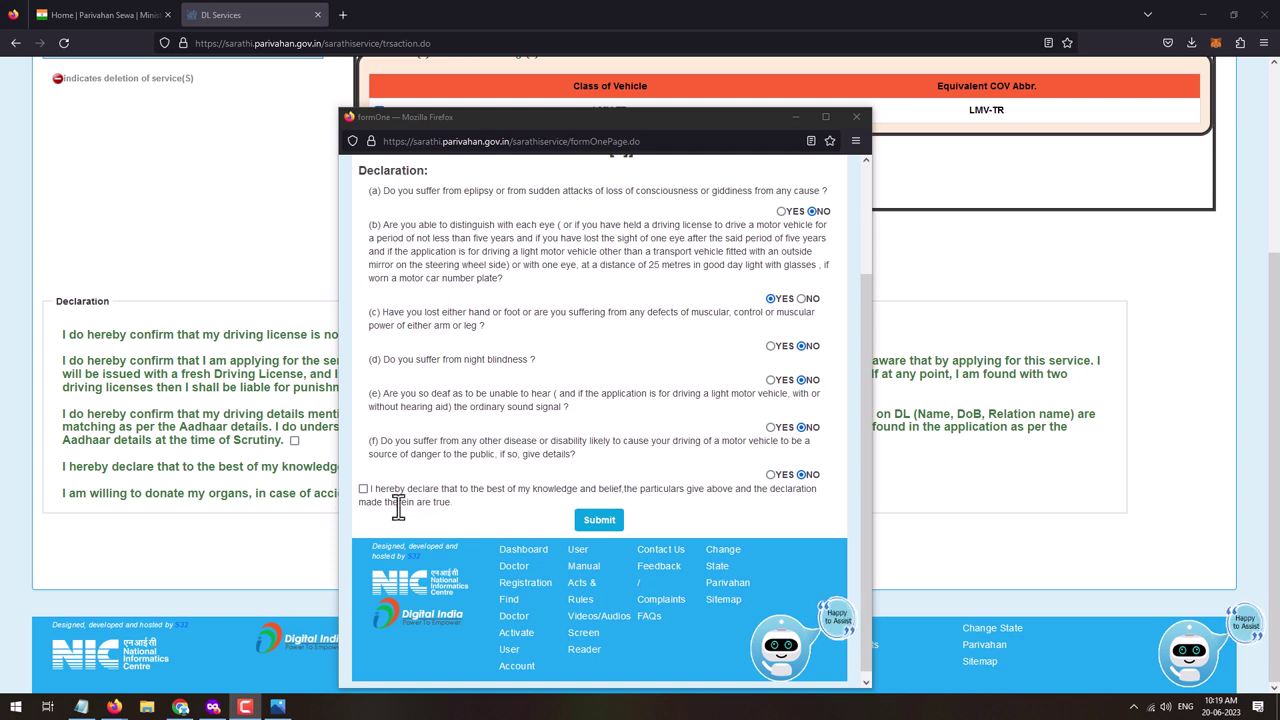
{"action": "left_click", "coordinate": [364, 489]}
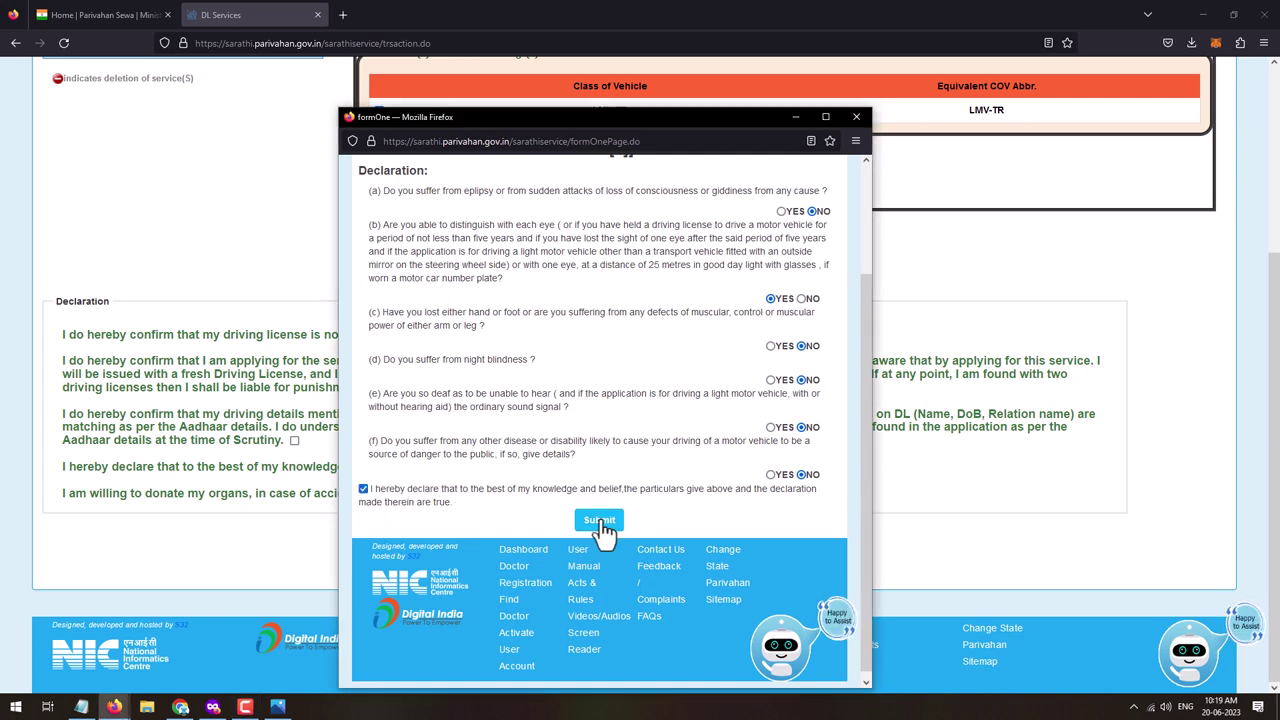
{"action": "left_click", "coordinate": [600, 522]}
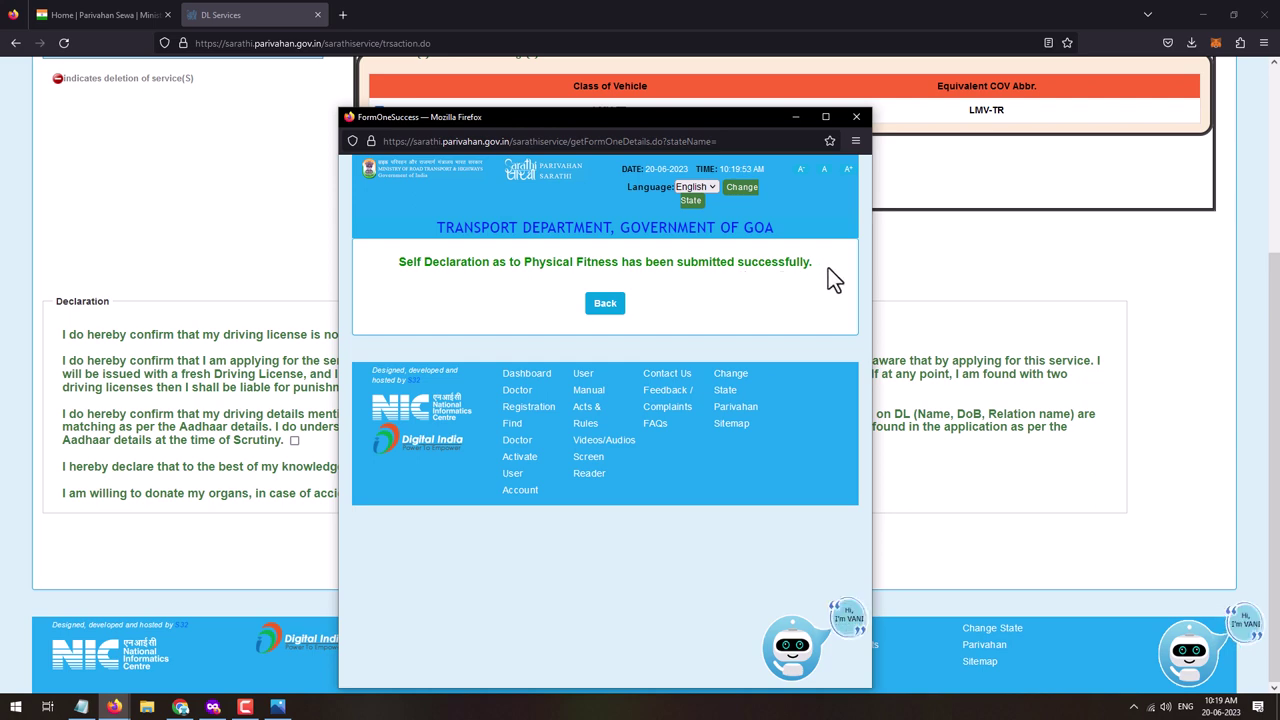
{"action": "left_click", "coordinate": [605, 304]}
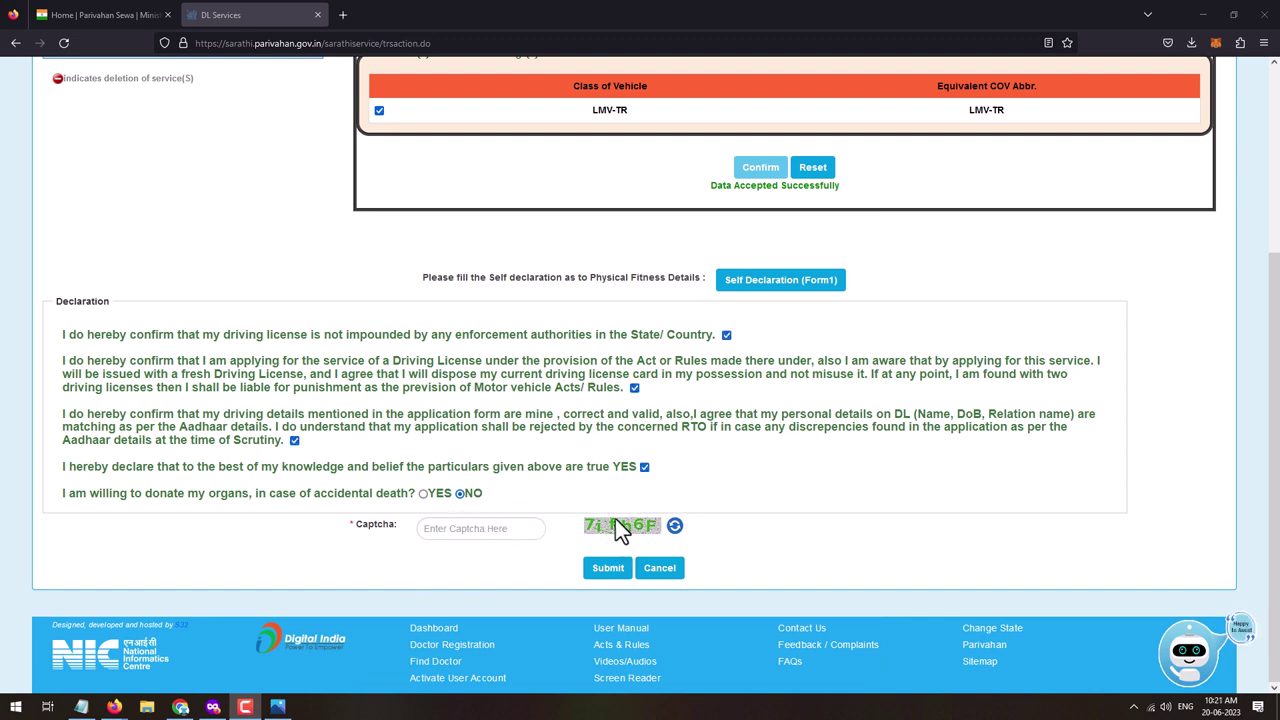
- Enter the captcha and submit the PSV badge application
{"action": "left_click", "coordinate": [460, 530]}
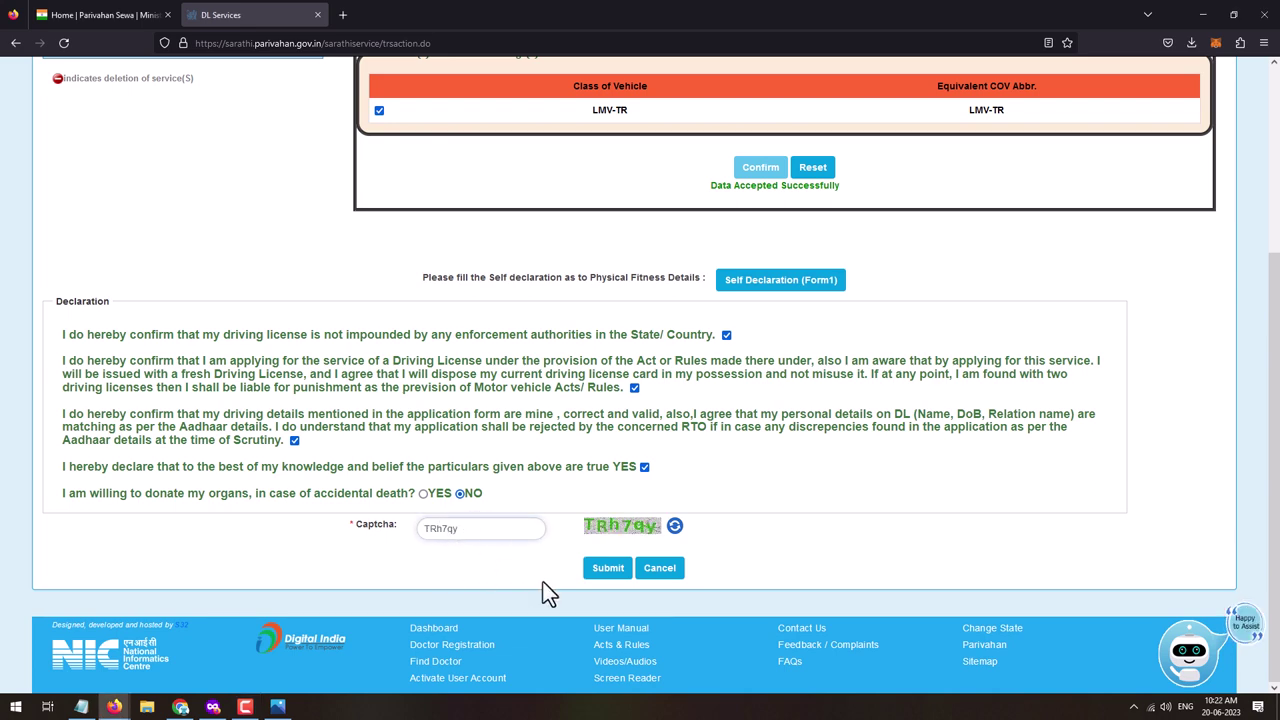
{"action": "left_click", "coordinate": [607, 578]}
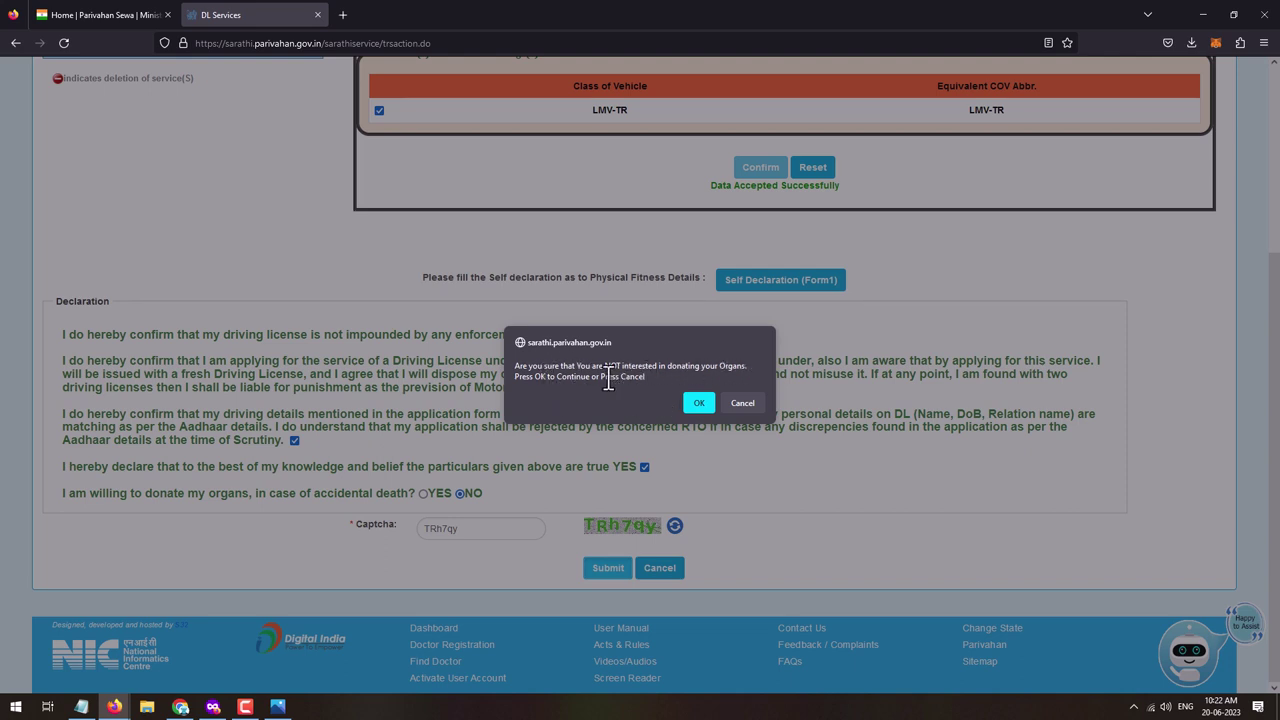
- Confirm not opting for organ donation to complete the submission
{"action": "left_click", "coordinate": [698, 402]}
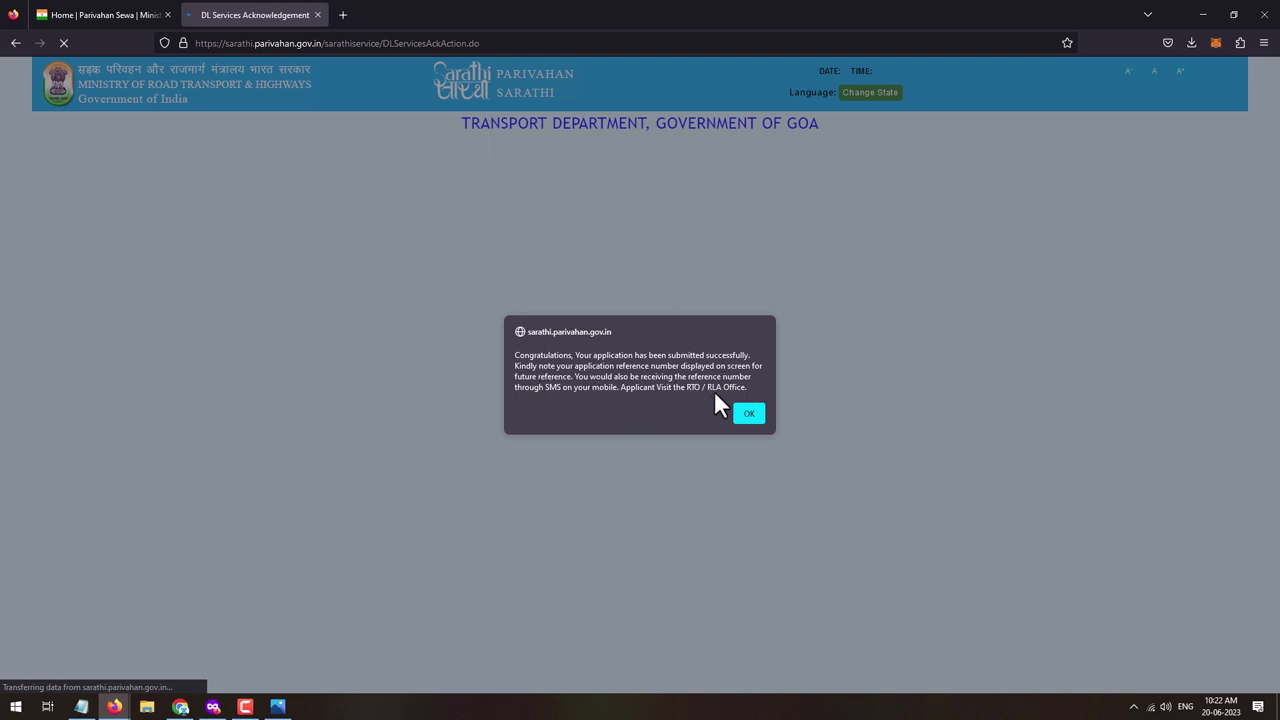
- Dismiss the Congratulations alert, review the PSV badge reference slip notes, and go to Application Status
{"action": "left_click", "coordinate": [749, 413]}
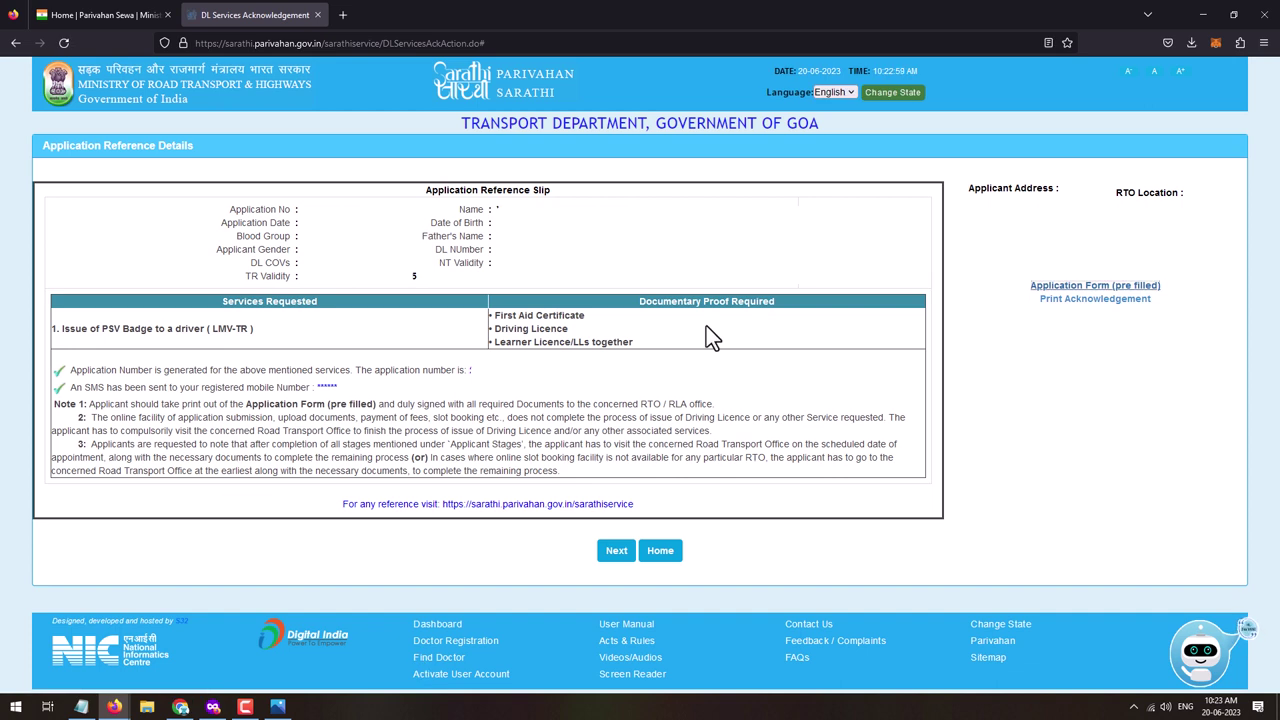
{"action": "left_click_drag", "start_coordinate": [91, 404], "coordinate": [378, 404]}
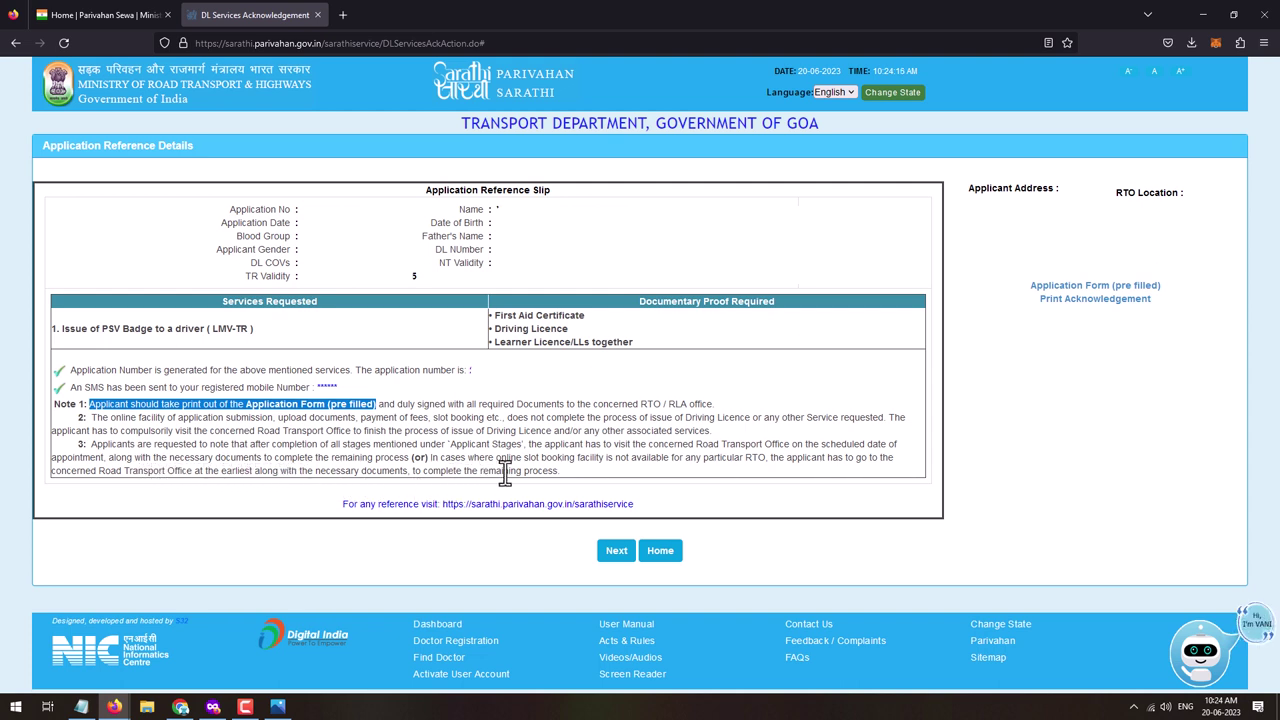
{"action": "left_click", "coordinate": [625, 583]}
{"action": "left_click", "coordinate": [614, 552]}
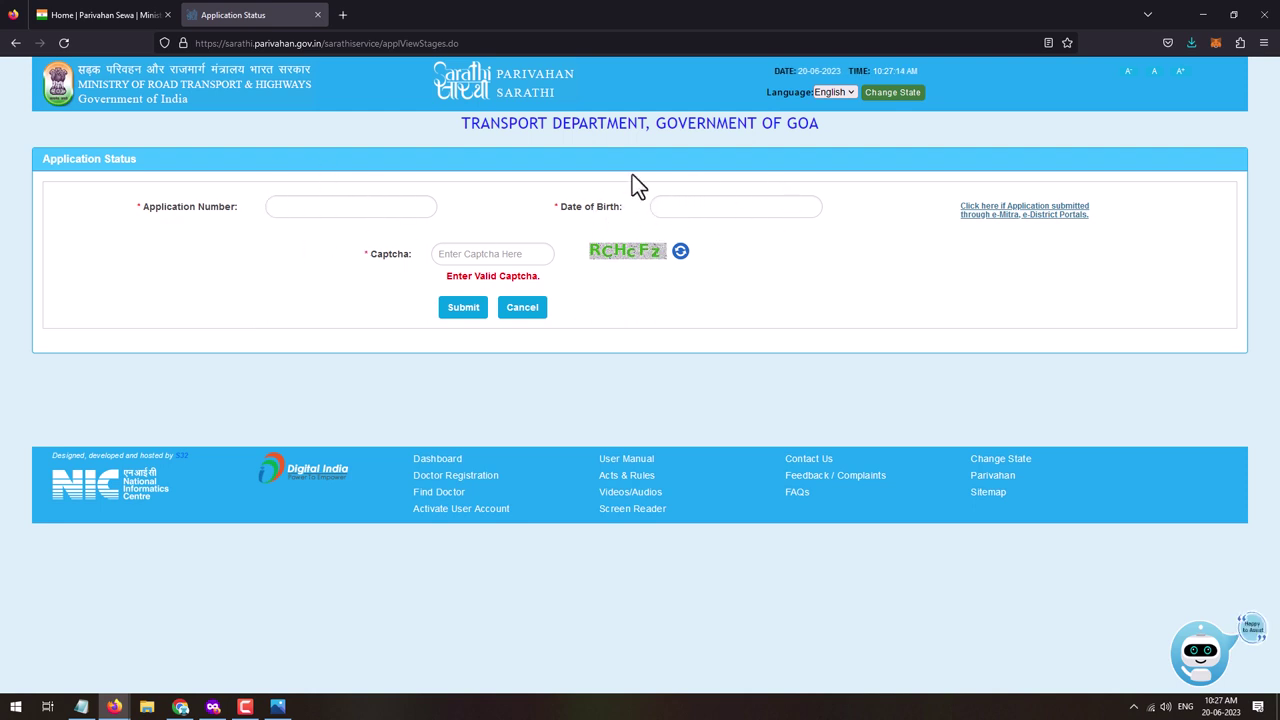
- Enter the captcha and submit to look up the application status
{"action": "left_click", "coordinate": [521, 257]}
{"action": "type", "text": "RCHcFz"}
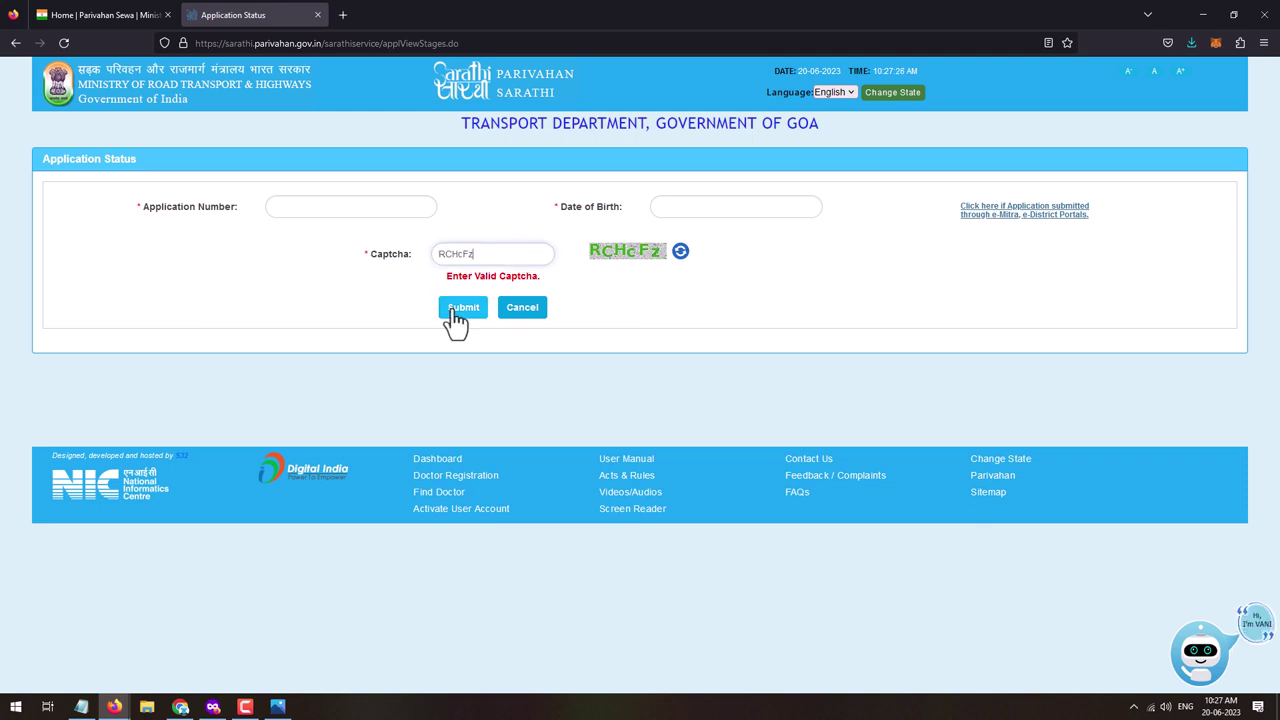
{"action": "left_click", "coordinate": [460, 318]}
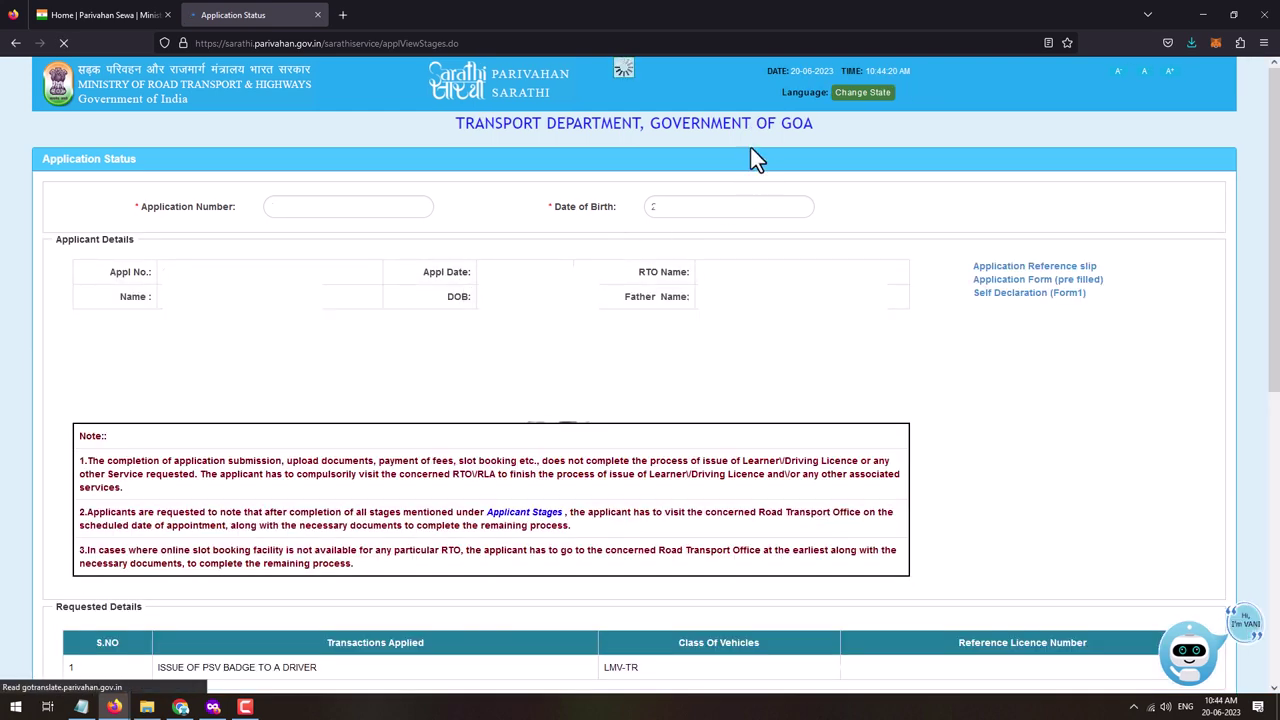
- View the pre-filled application form and the Self Declaration (Form1) copy
{"action": "left_click", "coordinate": [1013, 283]}
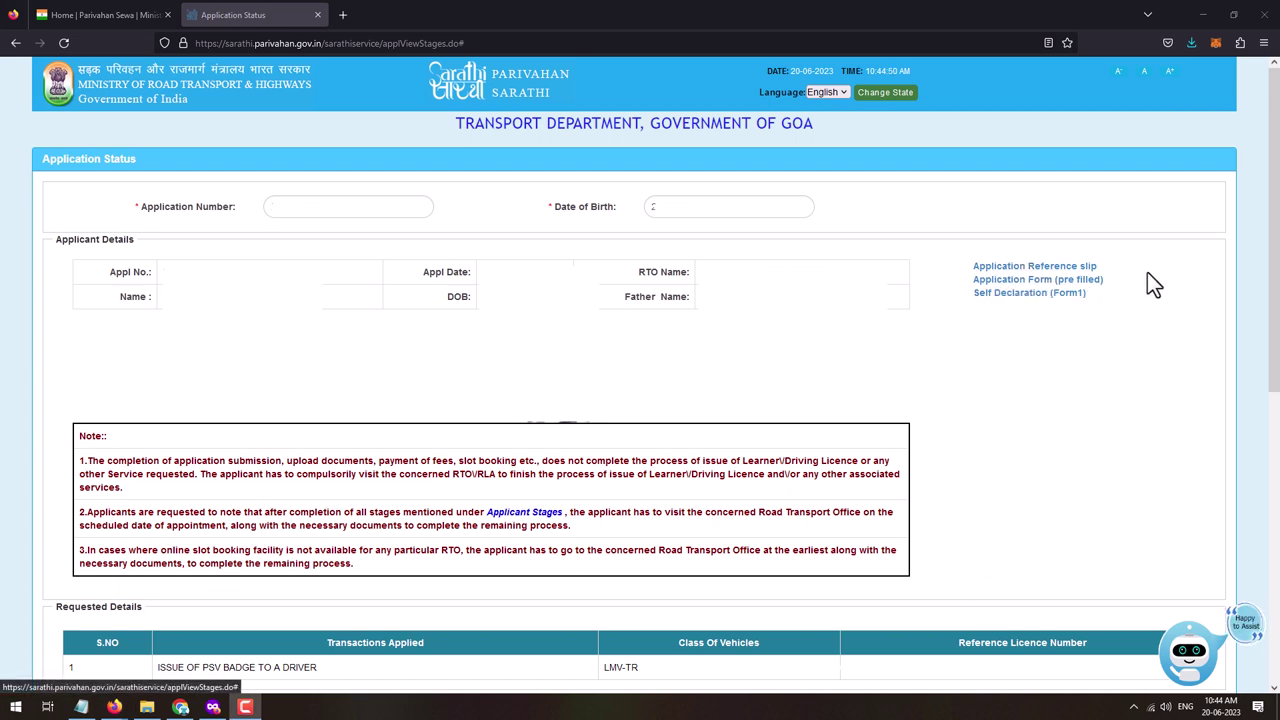
{"action": "left_click", "coordinate": [1043, 298]}
{"action": "scroll", "coordinate": [91, 163], "scroll_direction": "down", "scroll_amount": 5}
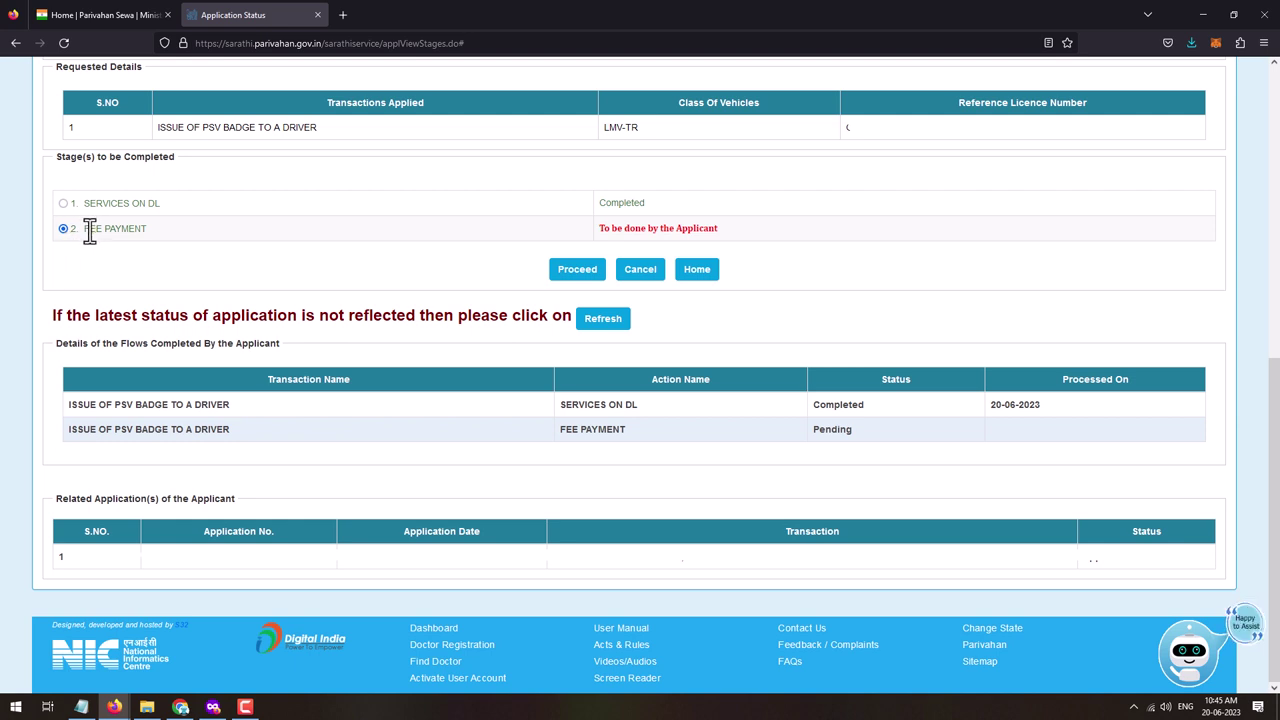
- Proceed to fee payment and review the FORM-7 FEE, DLBADGE TEST and Processing Fee charges
{"action": "left_click", "coordinate": [575, 272]}
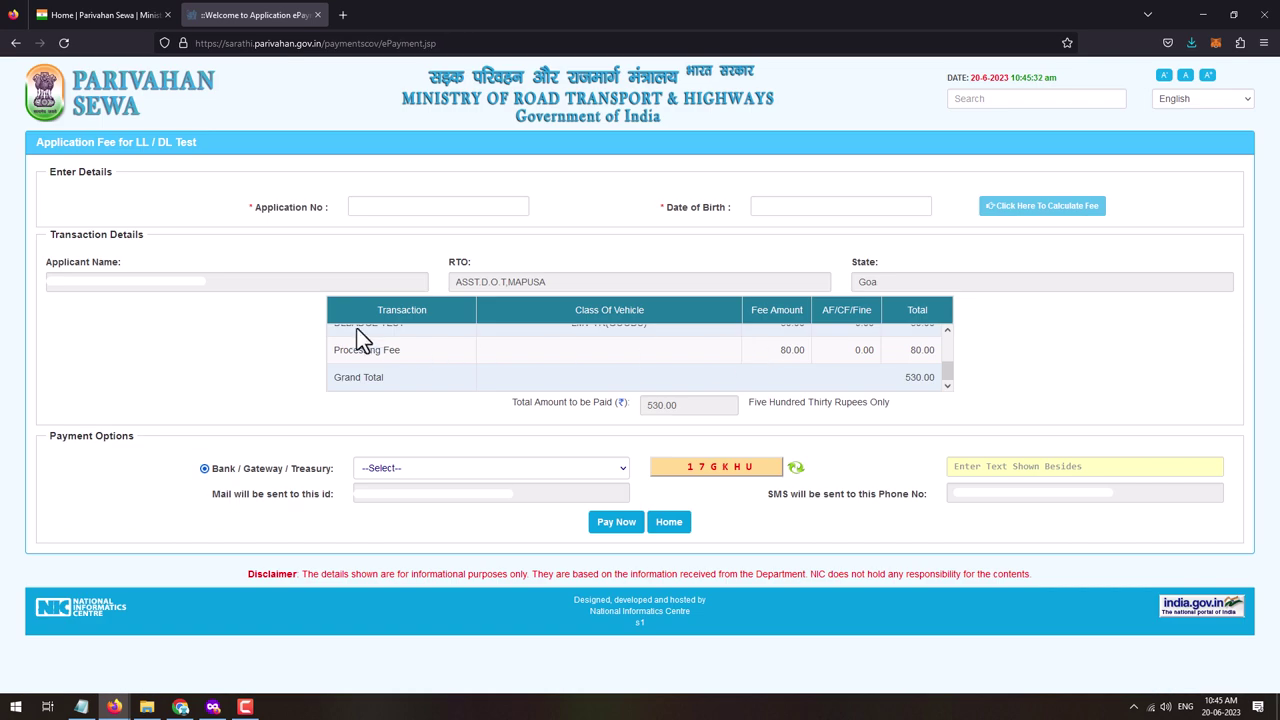
{"action": "scroll", "coordinate": [455, 362], "scroll_direction": "up", "scroll_amount": 1}
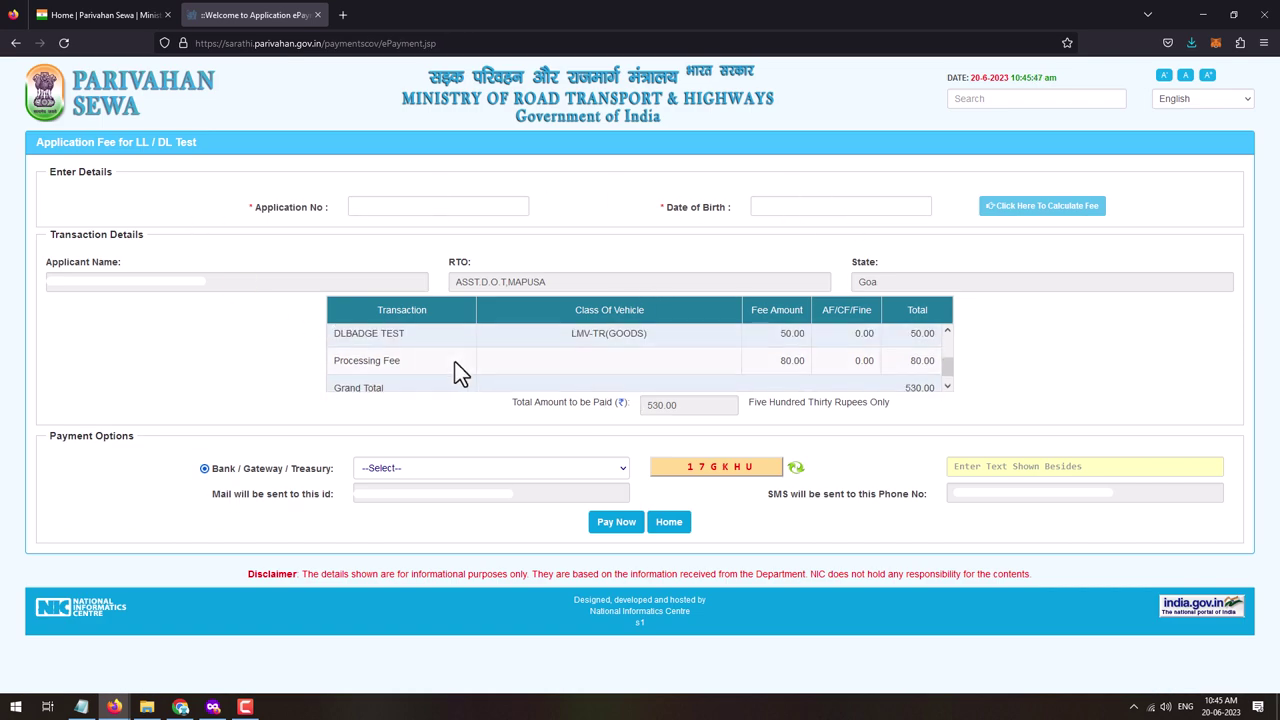
{"action": "scroll", "coordinate": [569, 350], "scroll_direction": "down", "scroll_amount": 1}
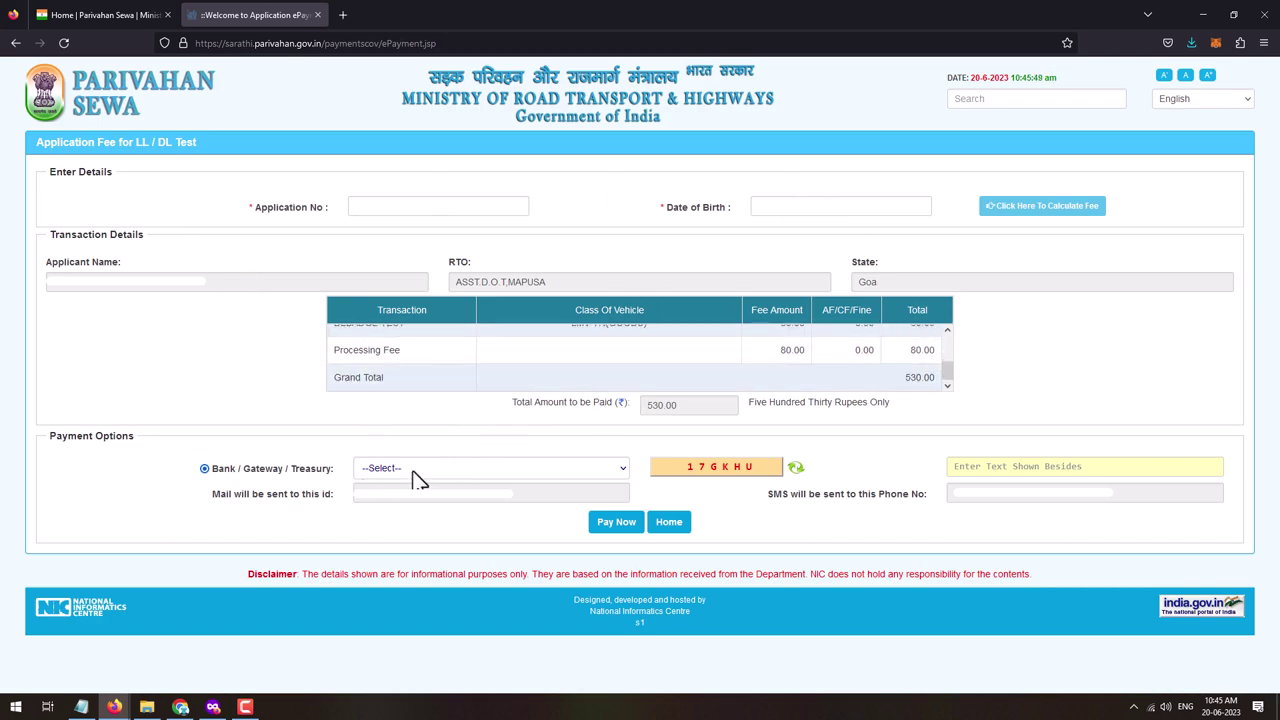
{"action": "scroll", "coordinate": [508, 340], "scroll_direction": "up", "scroll_amount": 2}
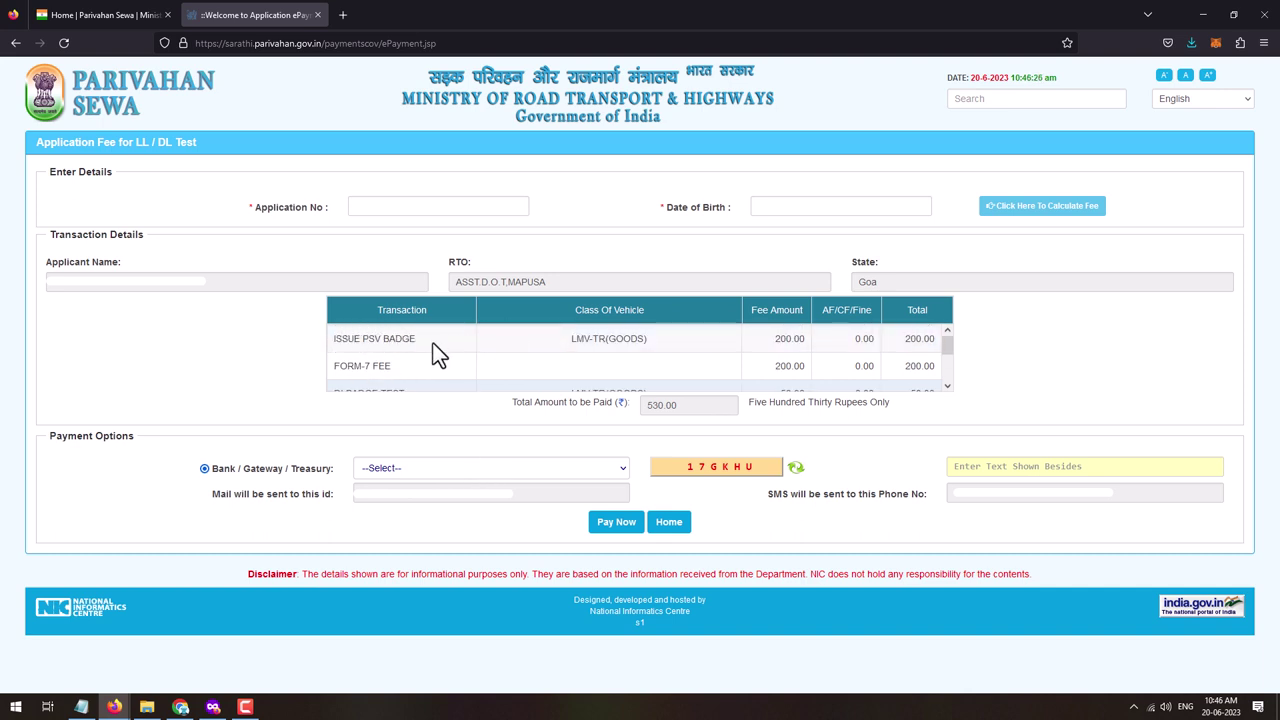
{"action": "triple_click", "coordinate": [352, 366]}
{"action": "scroll", "coordinate": [360, 350], "scroll_direction": "down", "scroll_amount": 2}
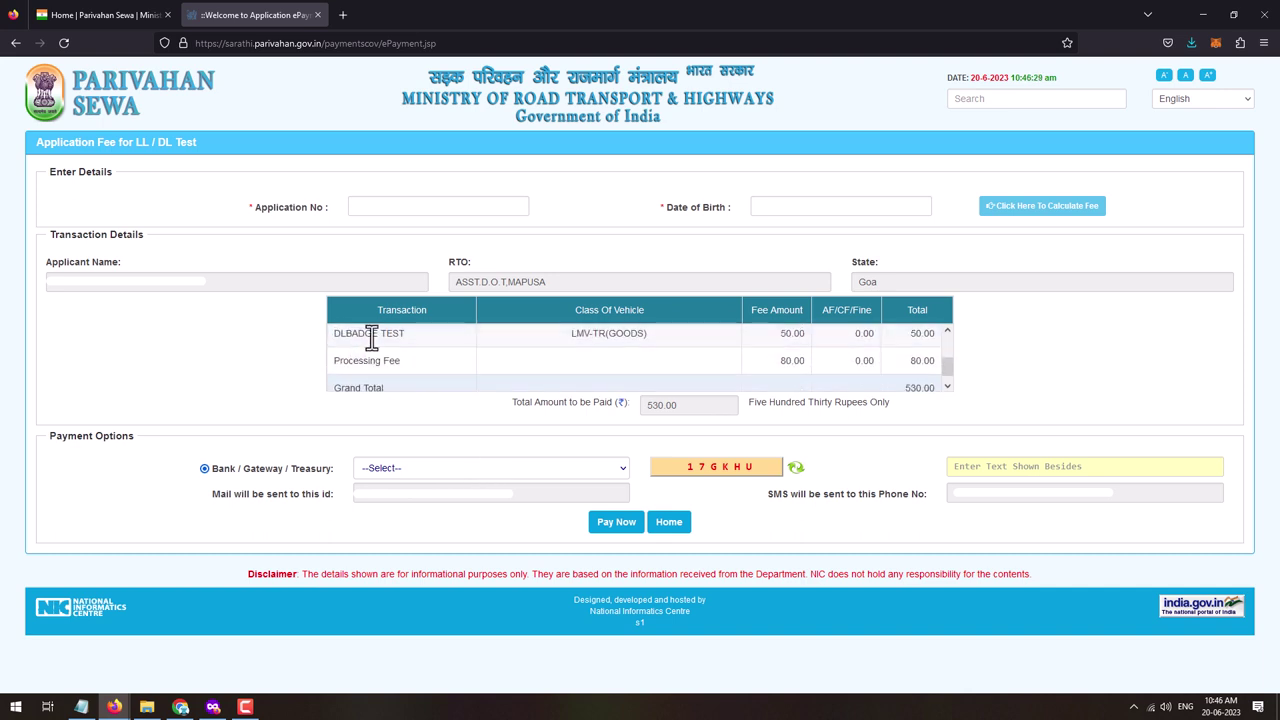
{"action": "triple_click", "coordinate": [371, 334]}
{"action": "triple_click", "coordinate": [378, 361]}
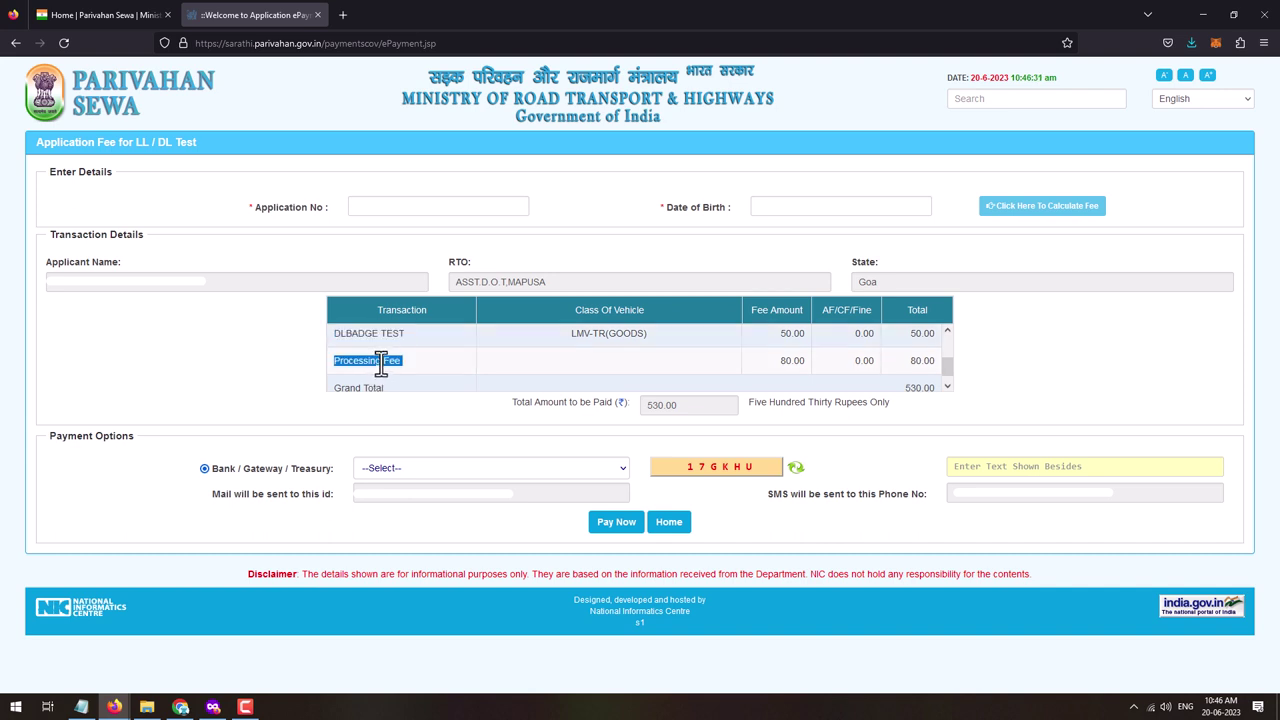
{"action": "scroll", "coordinate": [464, 345], "scroll_direction": "down", "scroll_amount": 1}
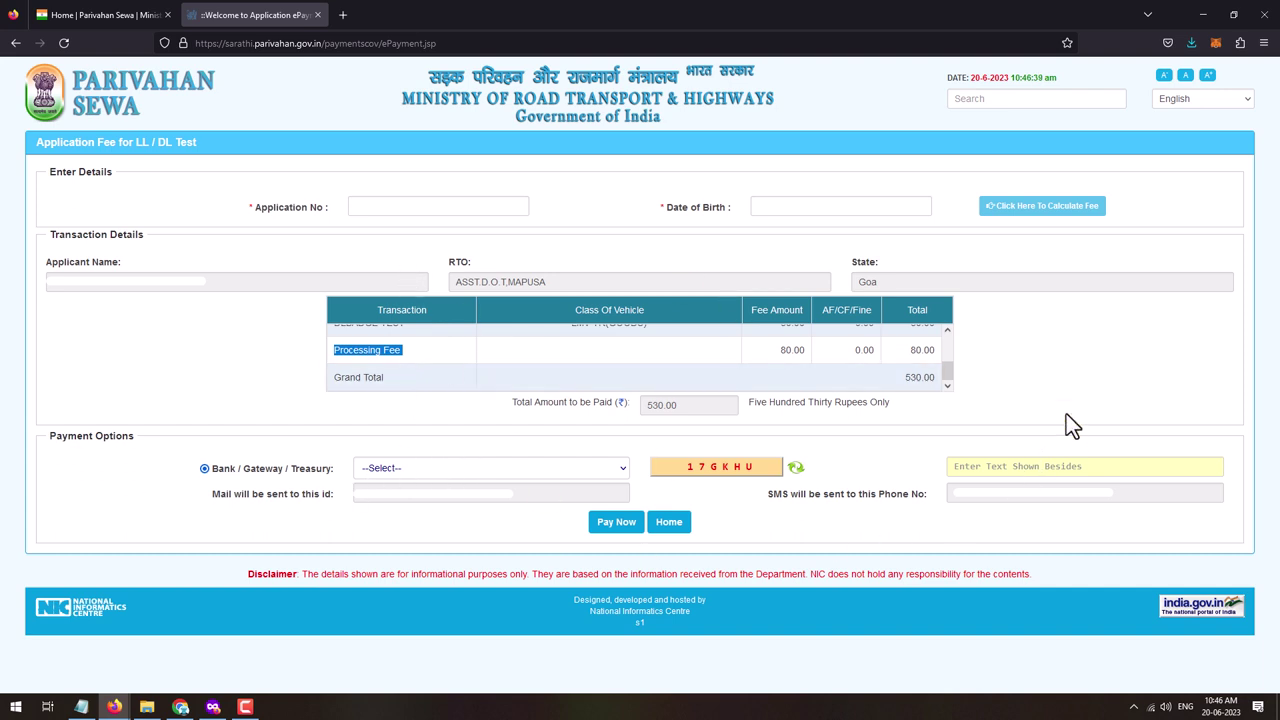
- Pay the 530.00 fee via eChallanGateway with the captcha and accept the terms and conditions
{"action": "left_click", "coordinate": [387, 470]}
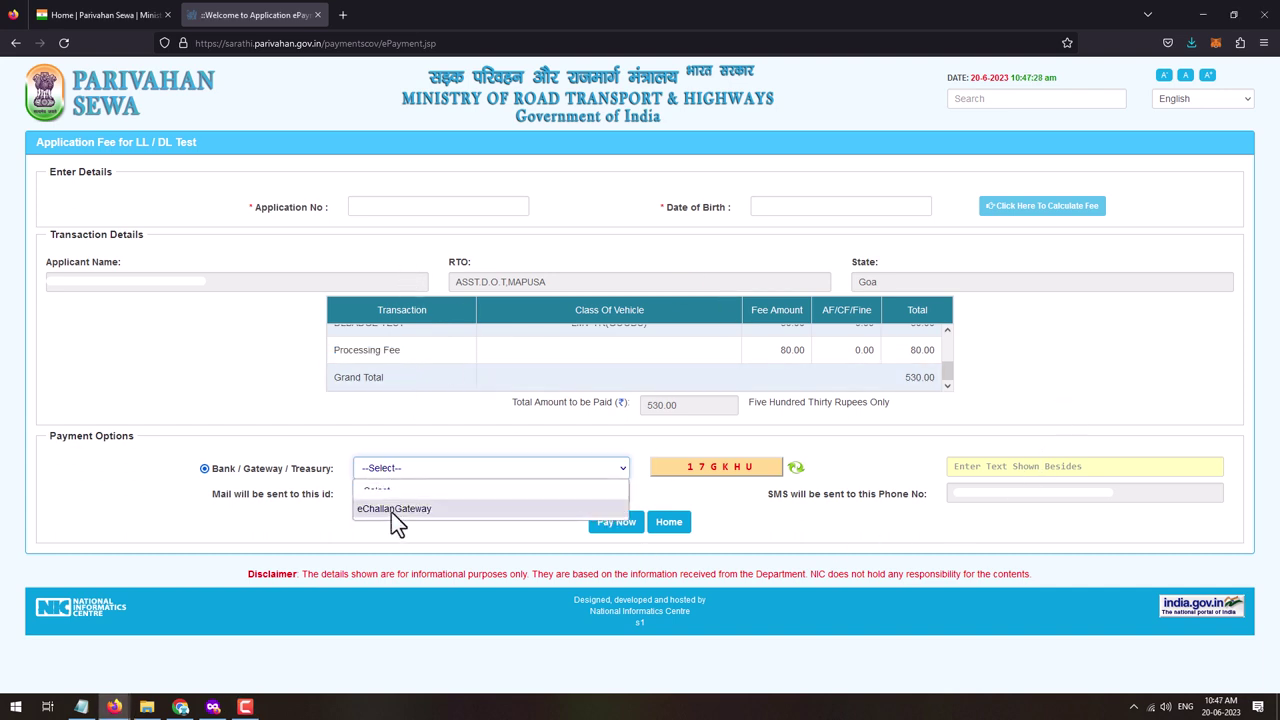
{"action": "left_click", "coordinate": [392, 512]}
{"action": "left_click", "coordinate": [973, 465]}
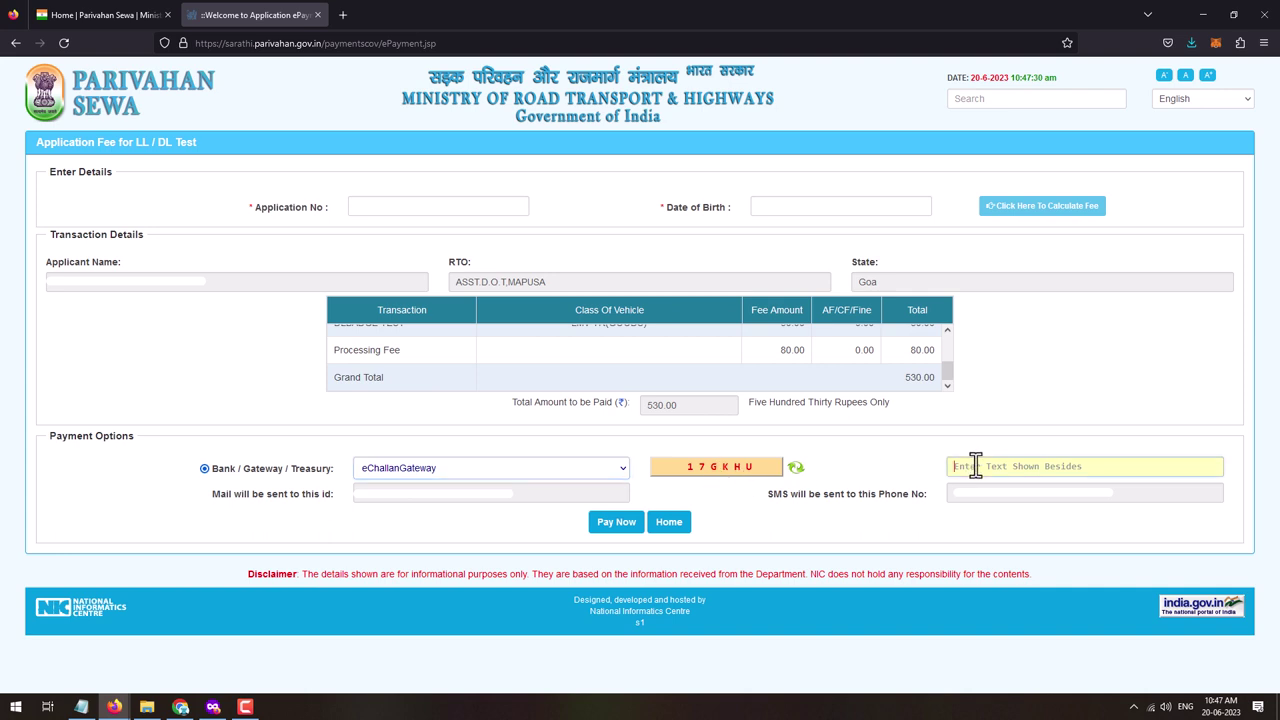
{"action": "type", "text": "17"}
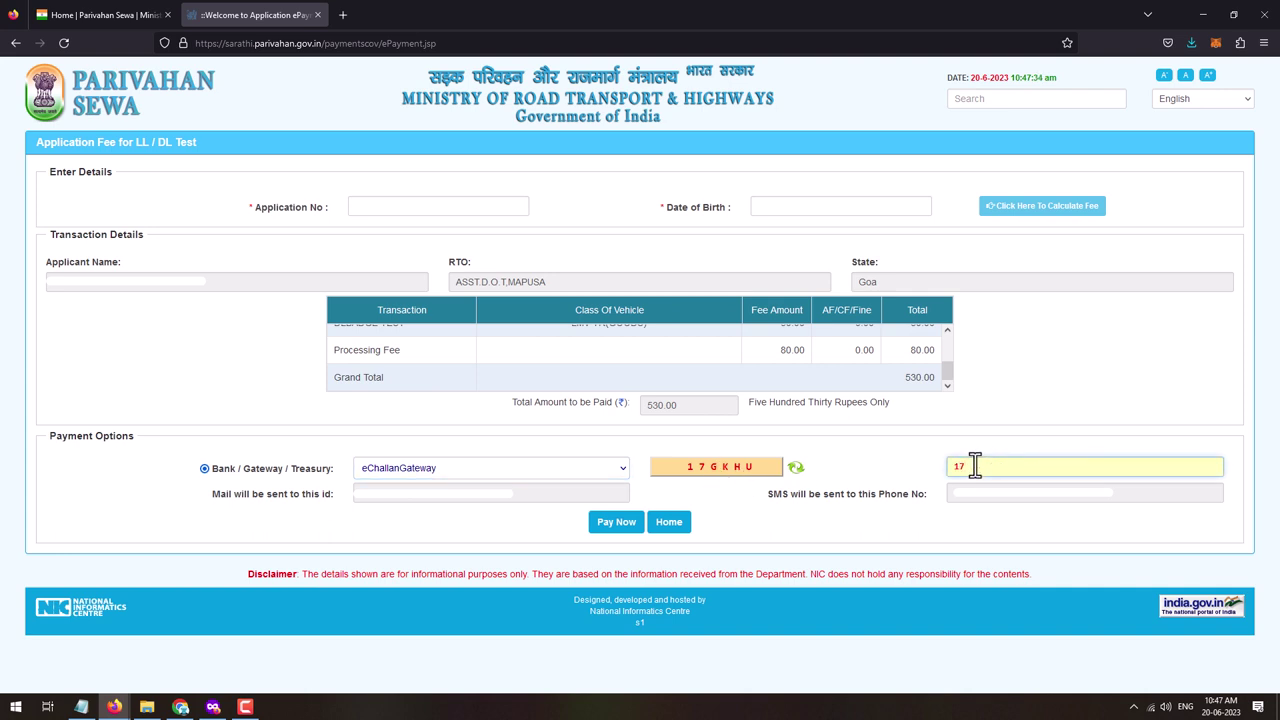
{"action": "type", "text": "GKHU"}
{"action": "left_click", "coordinate": [614, 526]}
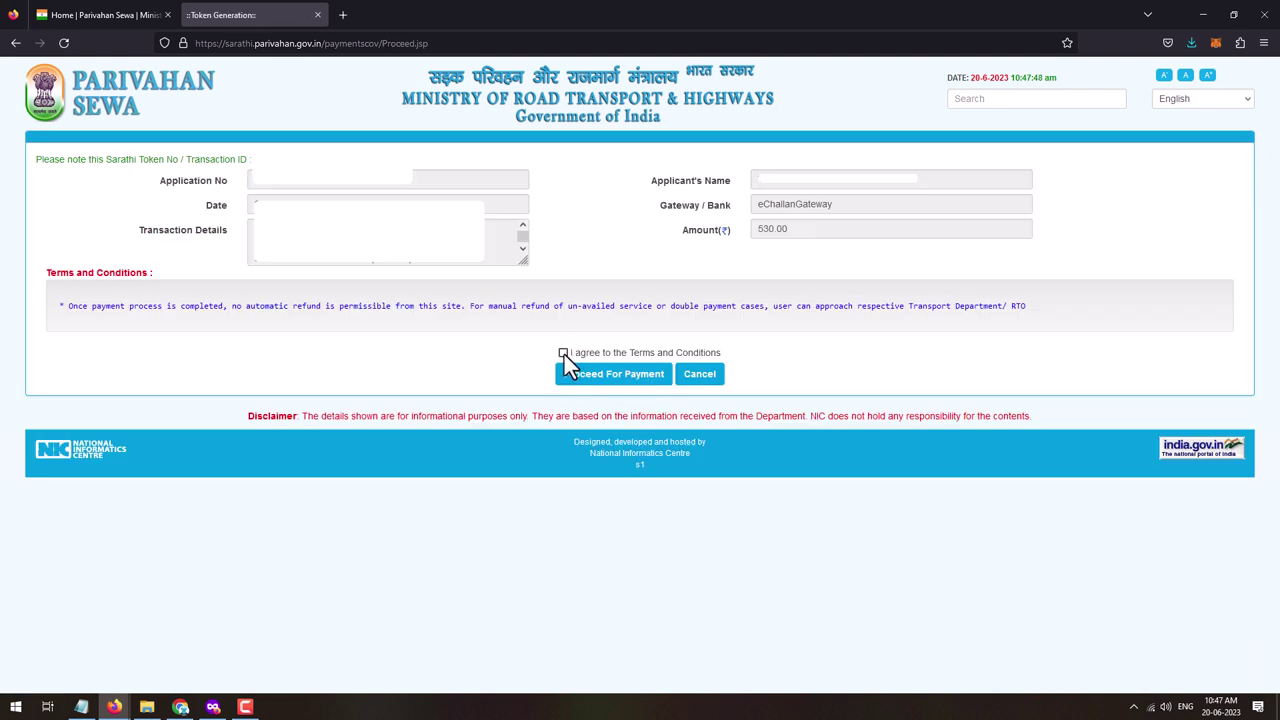
{"action": "left_click", "coordinate": [563, 353]}
- Pay the 530 fee through SBIePay on the Goa eChallan gateway after entering the captcha
{"action": "left_click", "coordinate": [617, 382]}
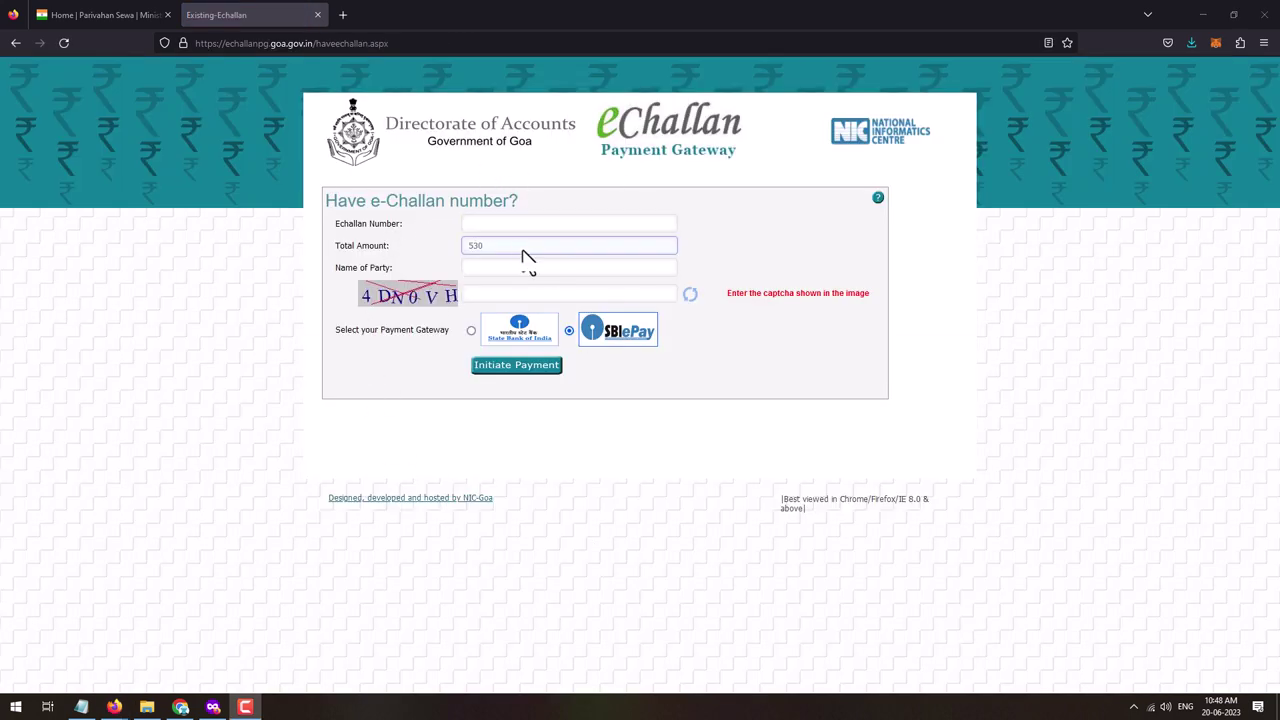
{"action": "left_click", "coordinate": [463, 297]}
{"action": "left_click", "coordinate": [498, 297]}
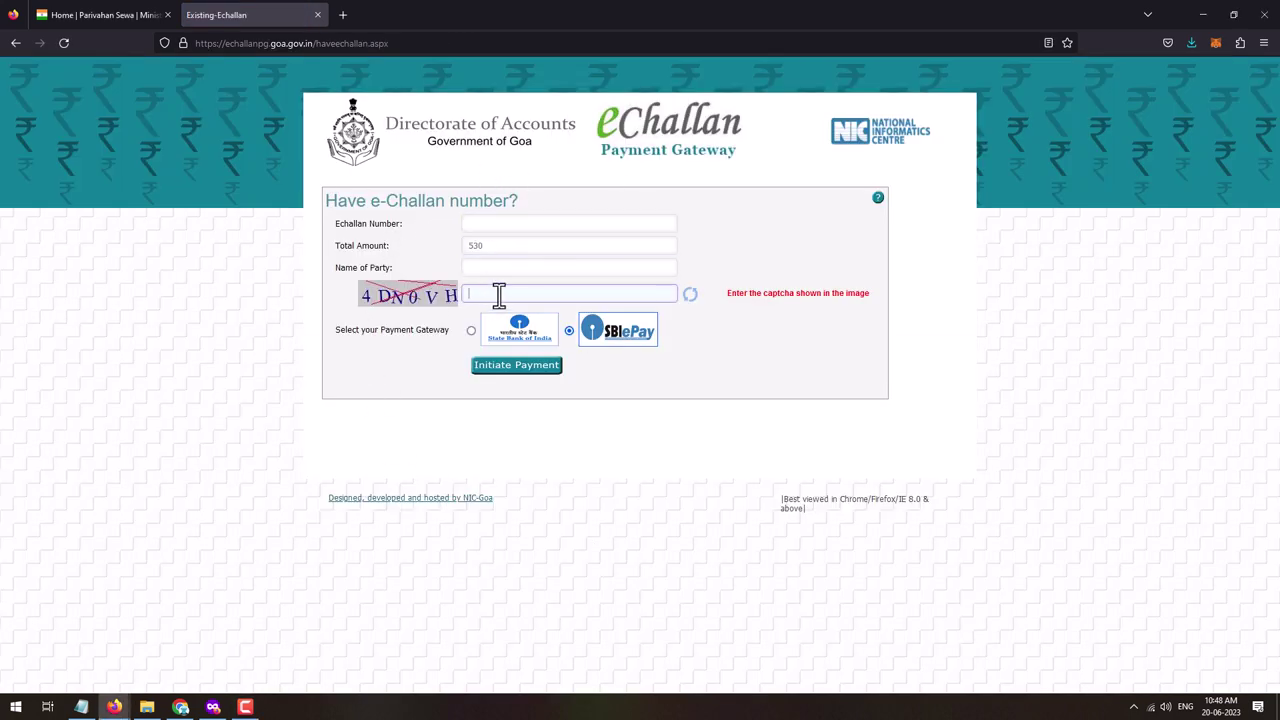
{"action": "type", "text": "4DN0VH"}
{"action": "left_click", "coordinate": [530, 367]}
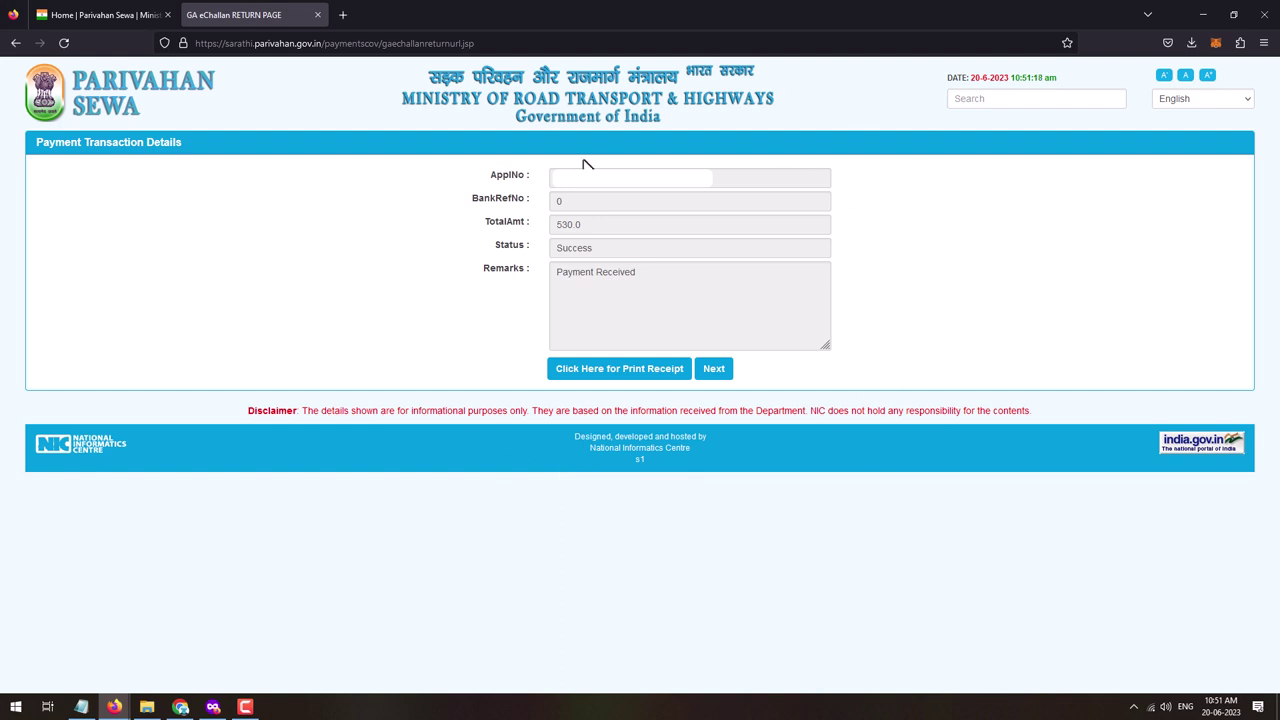
- Generate the printable e-receipt for the selected payment after entering the captcha
{"action": "left_click", "coordinate": [612, 372]}
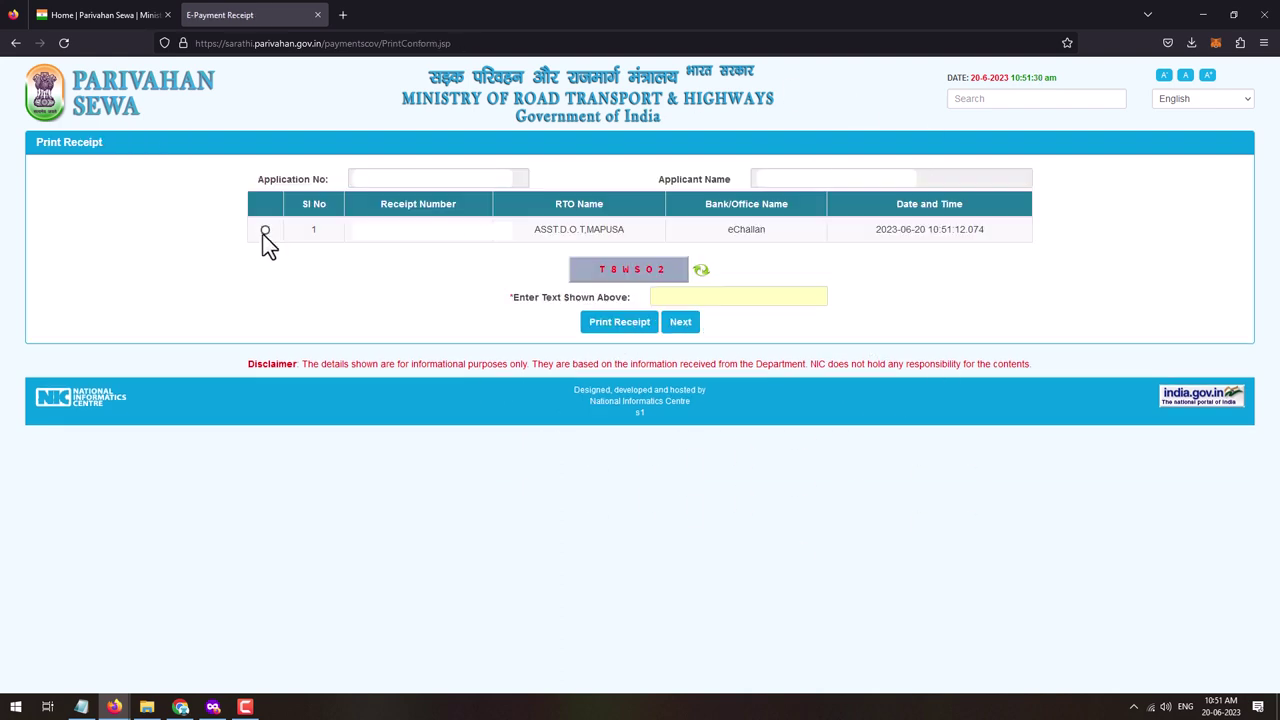
{"action": "left_click", "coordinate": [265, 231]}
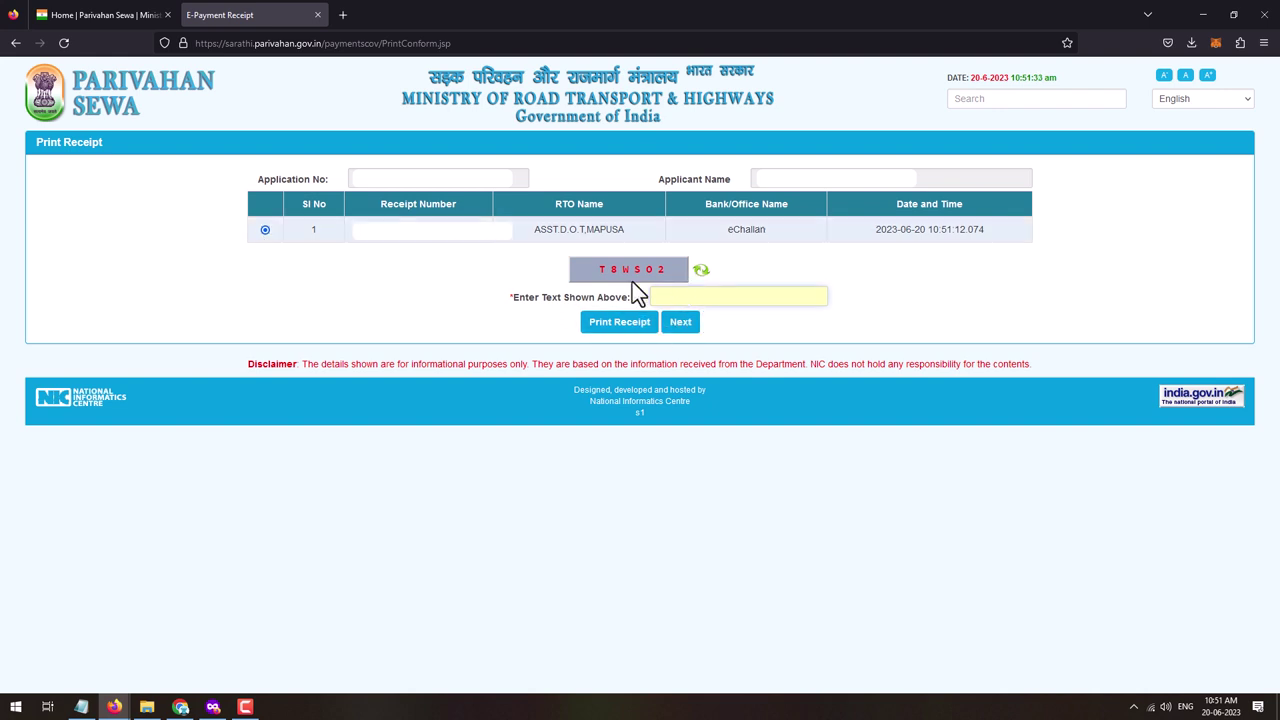
{"action": "left_click", "coordinate": [660, 296]}
{"action": "type", "text": "T8WS02"}
{"action": "left_click", "coordinate": [632, 323]}
- Save a copy of the Report.pdf receipt and return to the application status page
{"action": "left_click", "coordinate": [397, 14]}
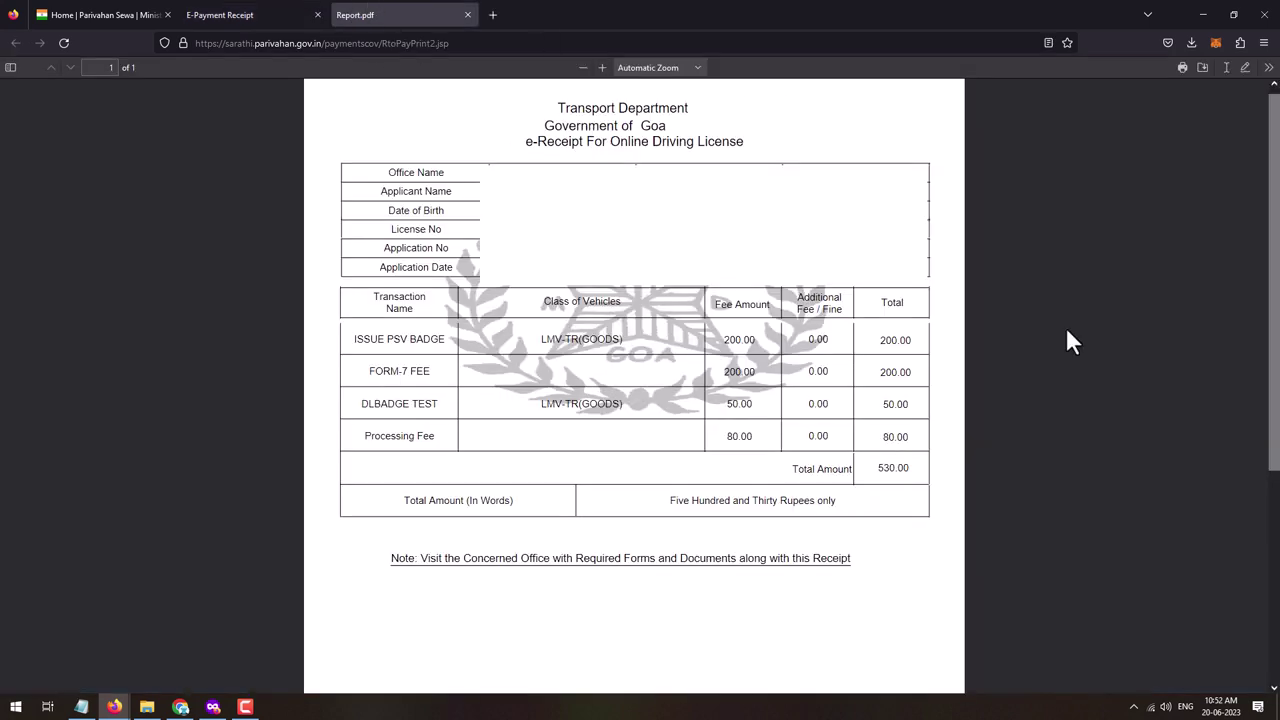
{"action": "left_click", "coordinate": [1202, 67]}
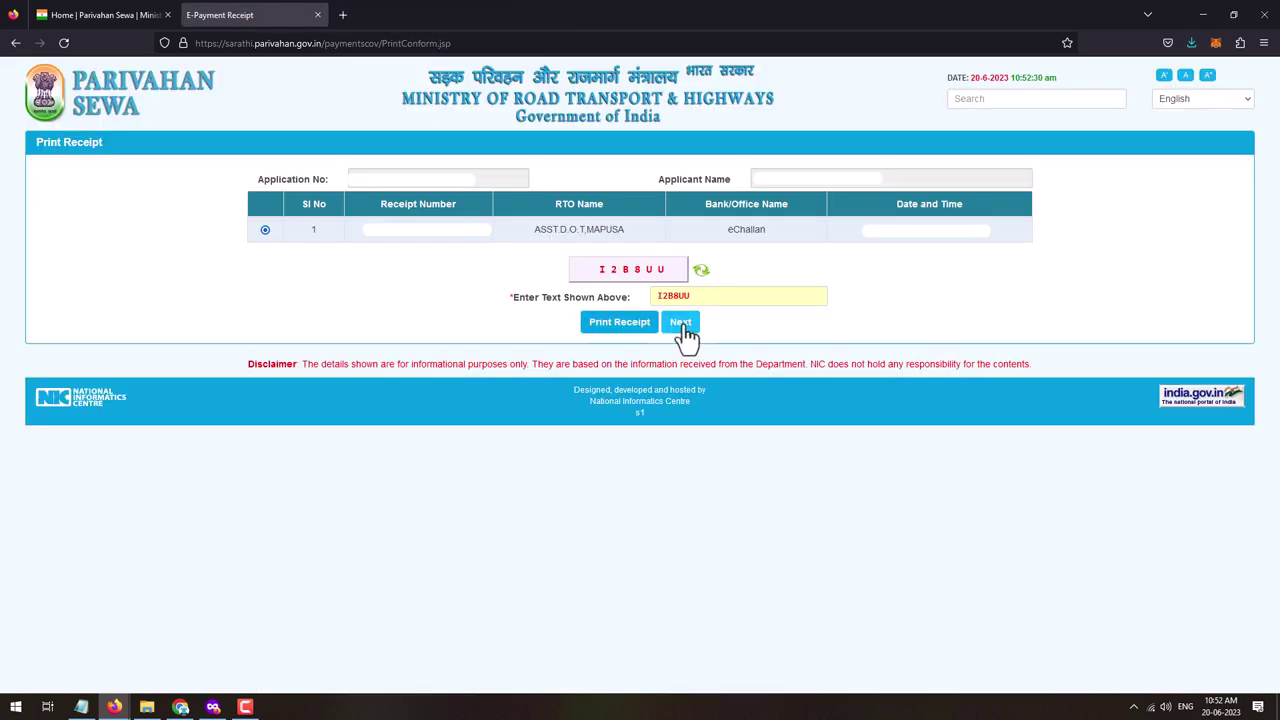
{"action": "left_click", "coordinate": [680, 322]}
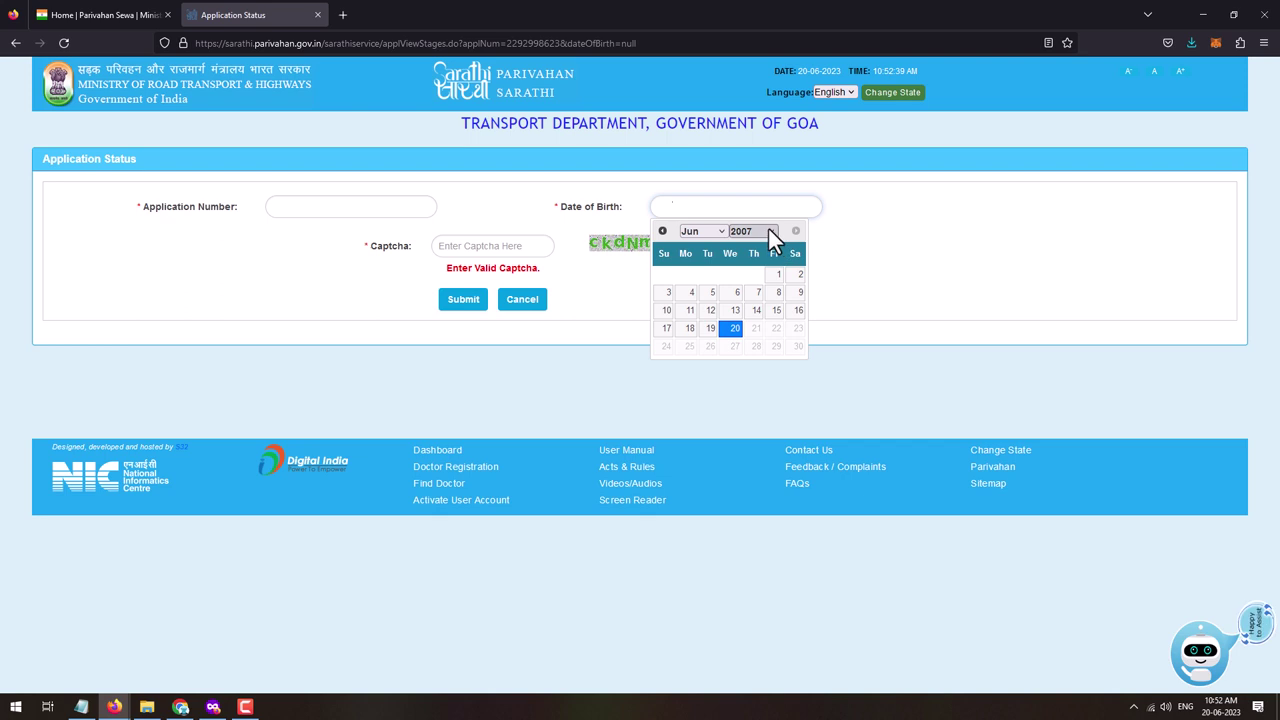
- Look up the application status using the applicant's birth date and the captcha
{"action": "left_click", "coordinate": [769, 229]}
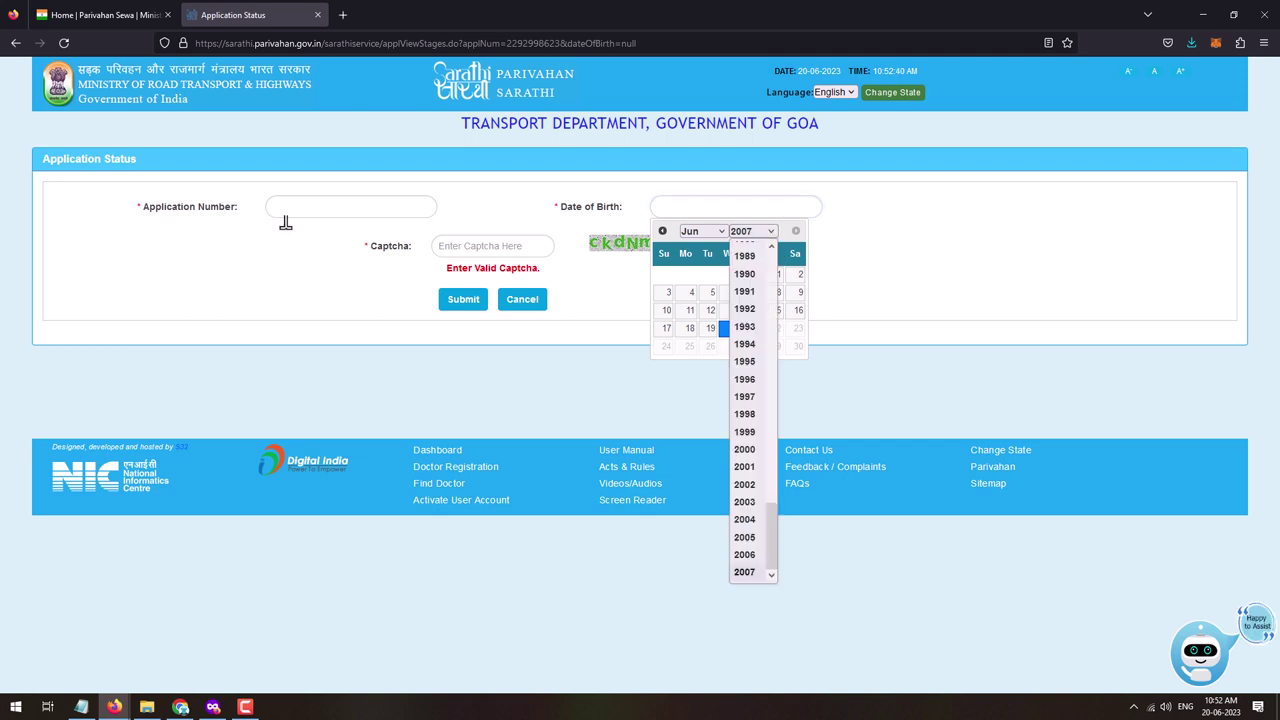
{"action": "left_click", "coordinate": [744, 274]}
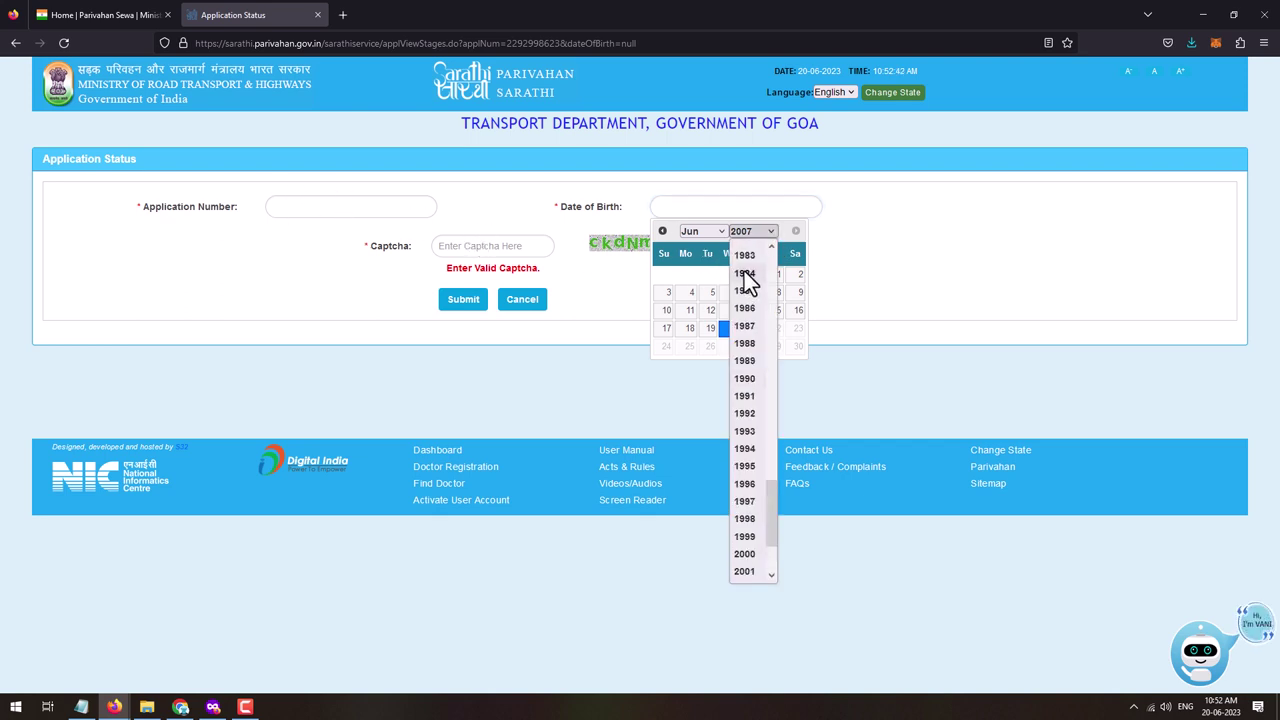
{"action": "left_click", "coordinate": [744, 275]}
{"action": "left_click", "coordinate": [643, 271]}
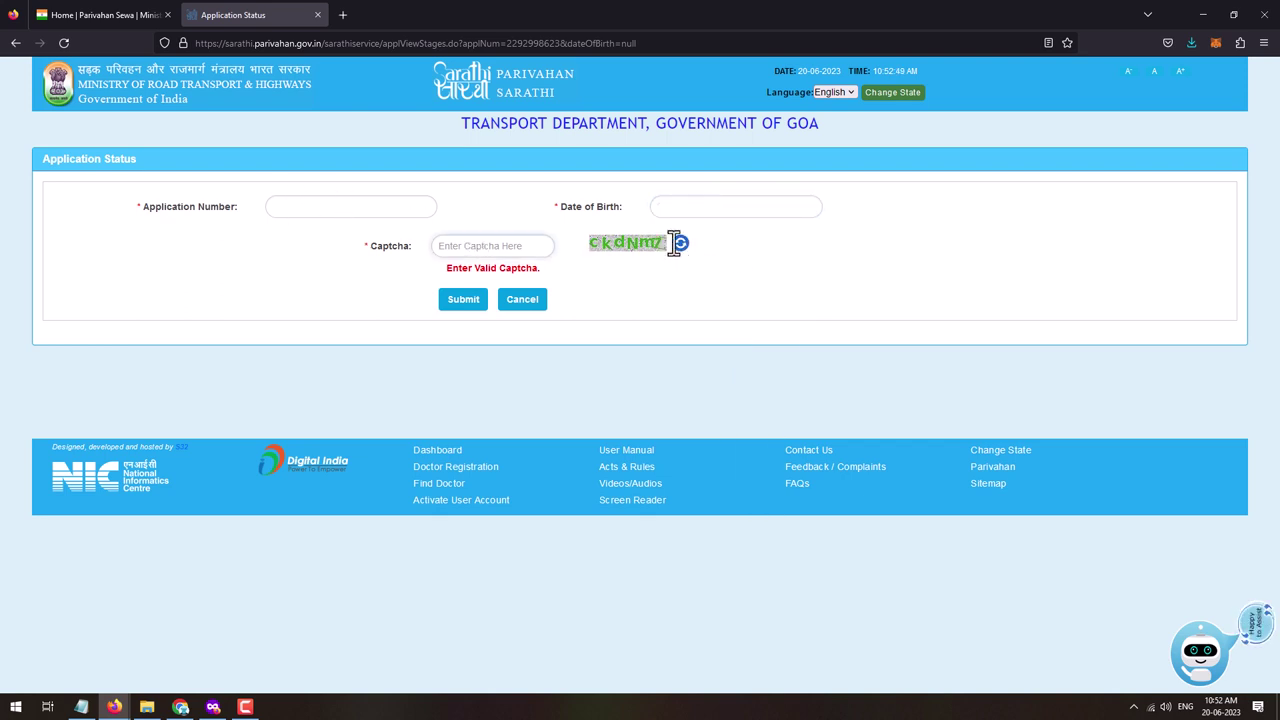
{"action": "type", "text": "cKdNm7"}
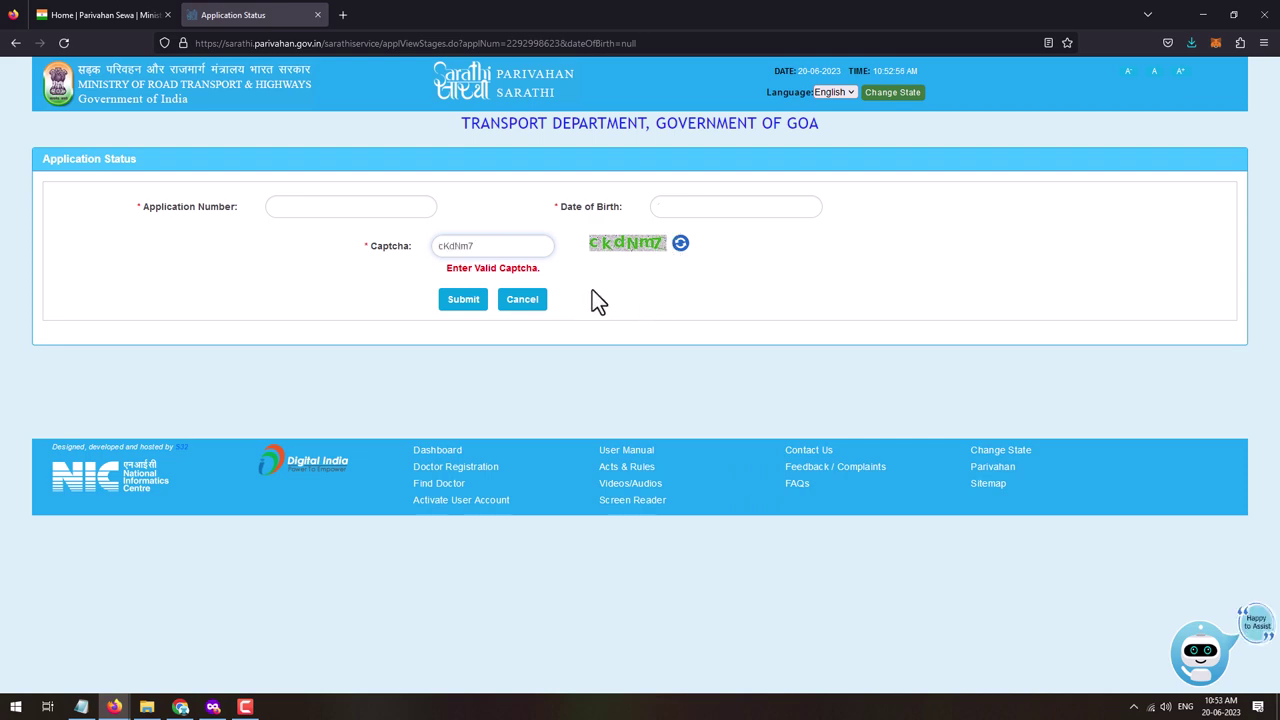
{"action": "left_click", "coordinate": [455, 301]}
{"action": "scroll", "coordinate": [393, 327], "scroll_direction": "down", "scroll_amount": 6}
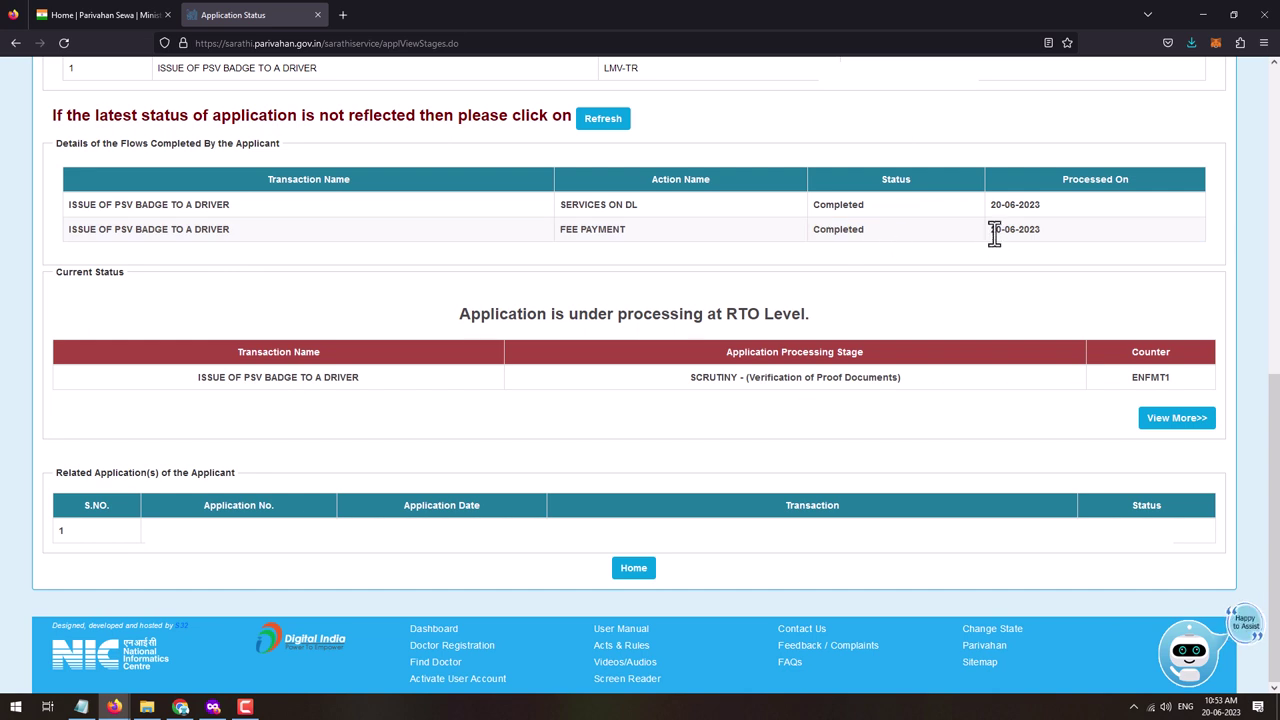
{"action": "scroll", "coordinate": [195, 310], "scroll_direction": "up", "scroll_amount": 1}
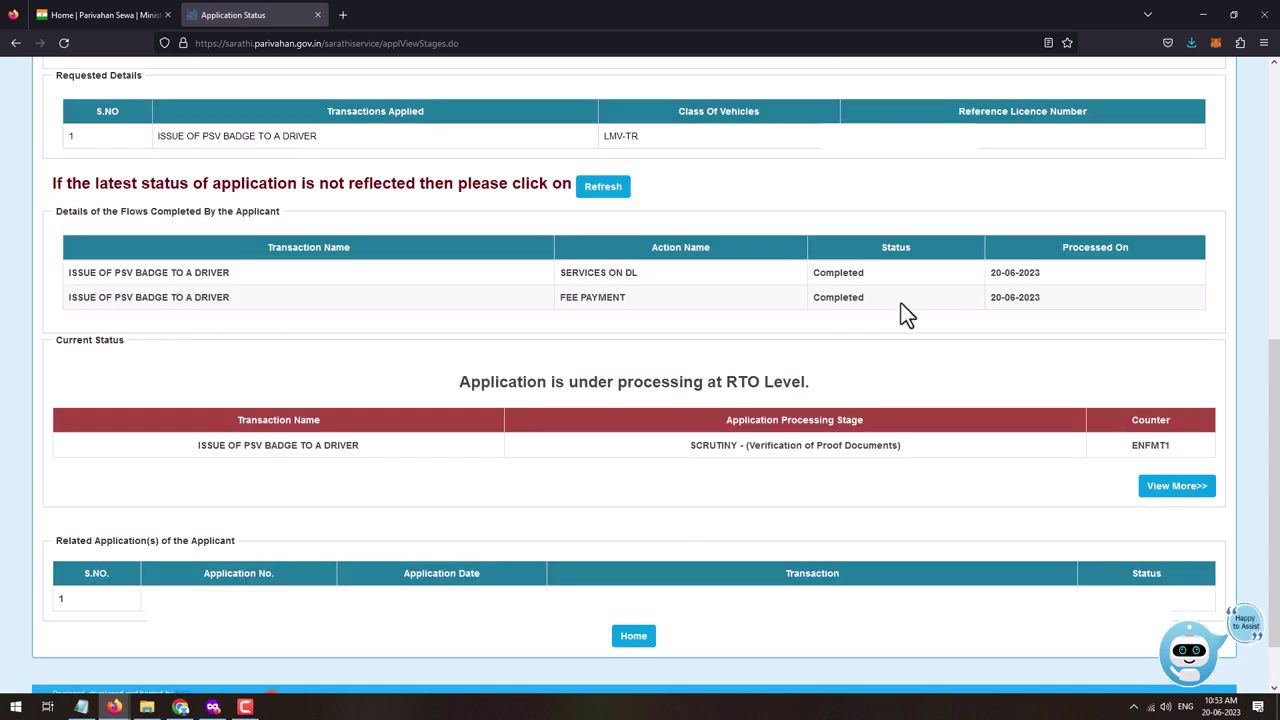